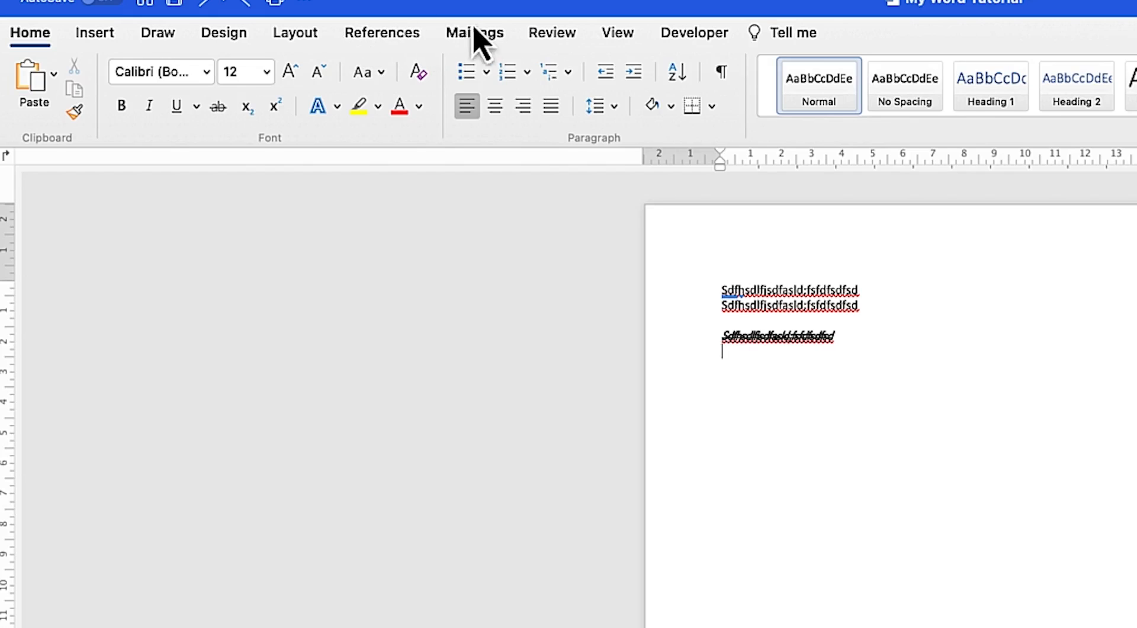
Add the Read Aloud and Draw Table commands to the Quick Access Toolbar
left_click(305, 4)
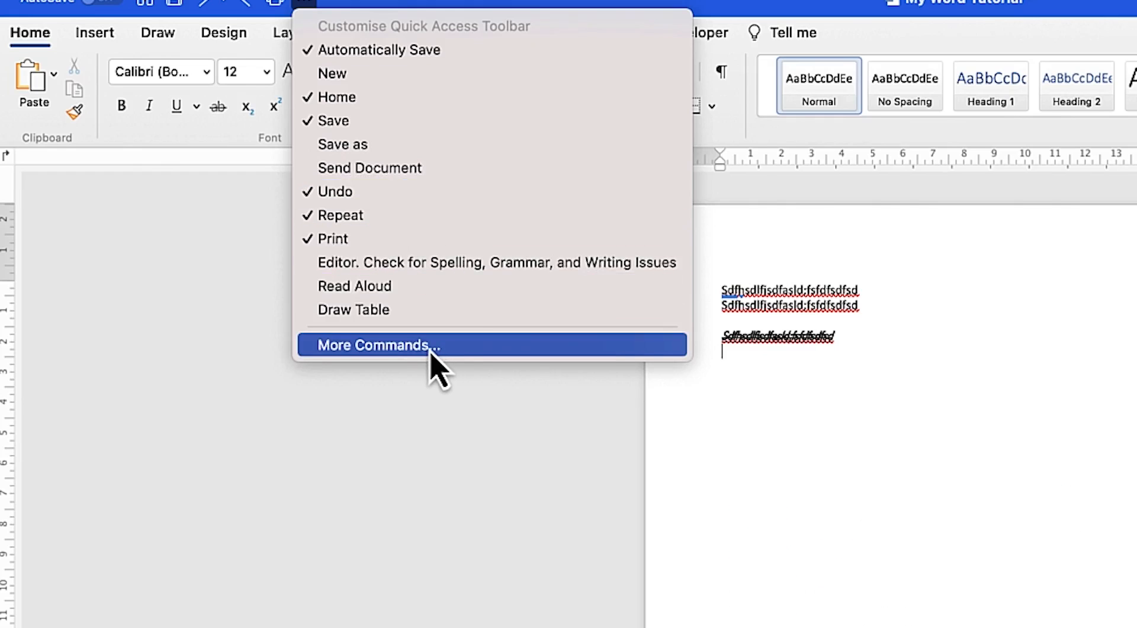
left_click(413, 287)
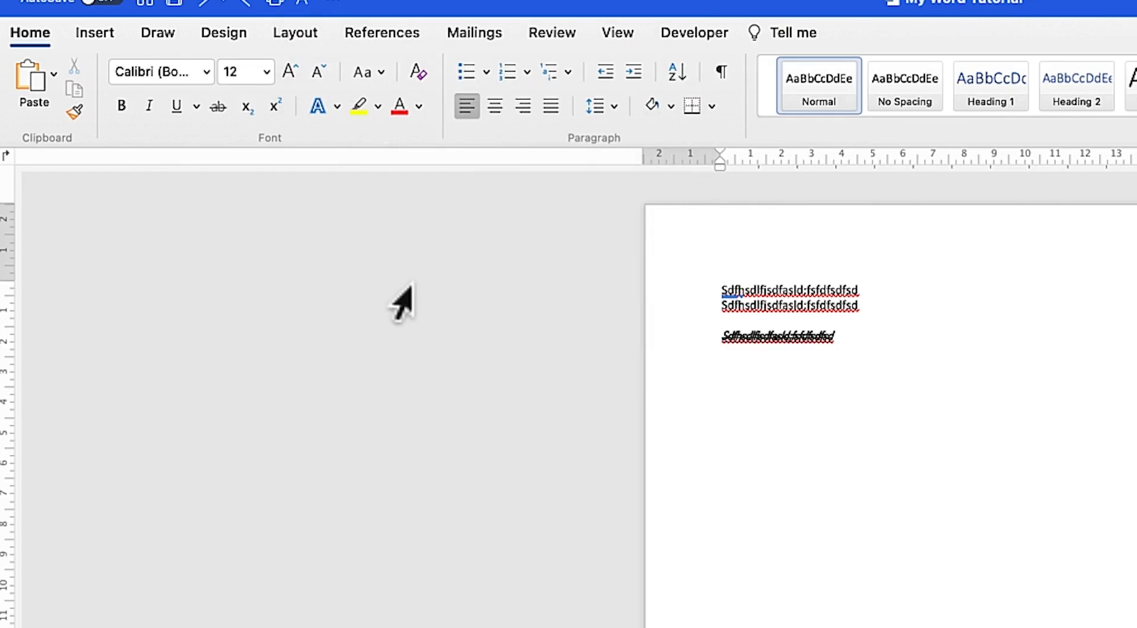
left_click(329, 2)
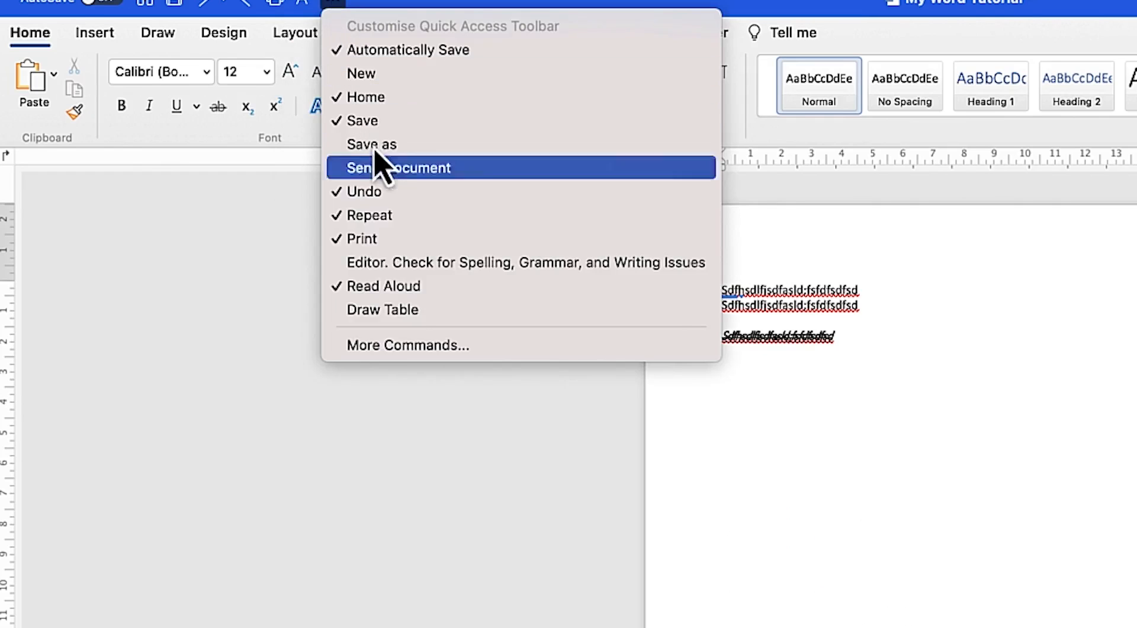
left_click(484, 312)
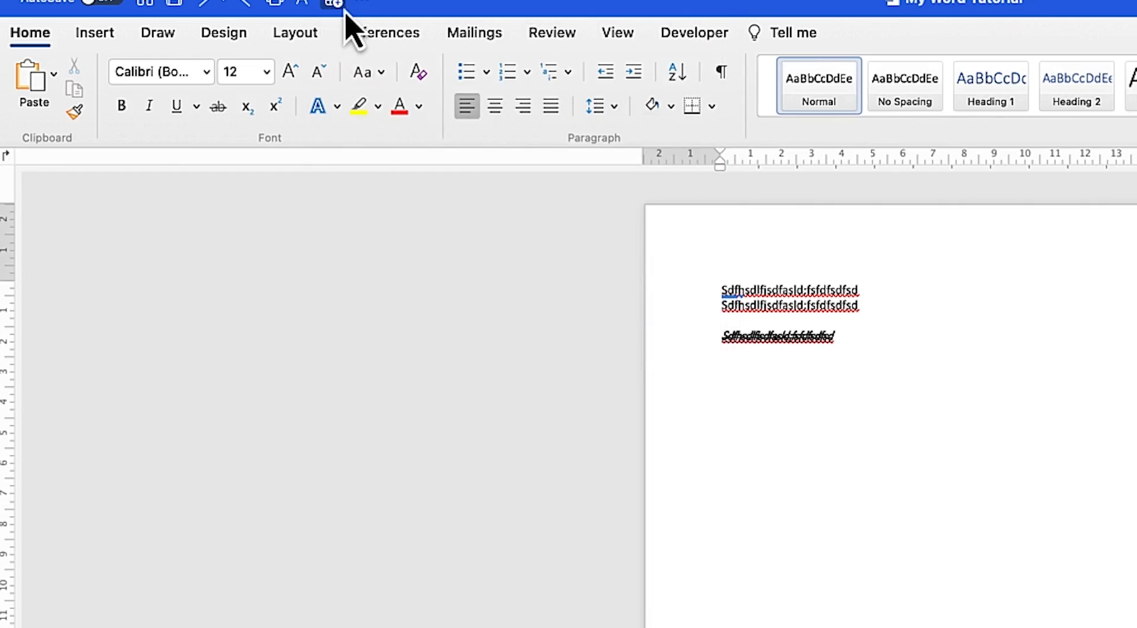
Remove the Draw Table and Read Aloud commands from the Quick Access Toolbar
mouse_move(365, 7)
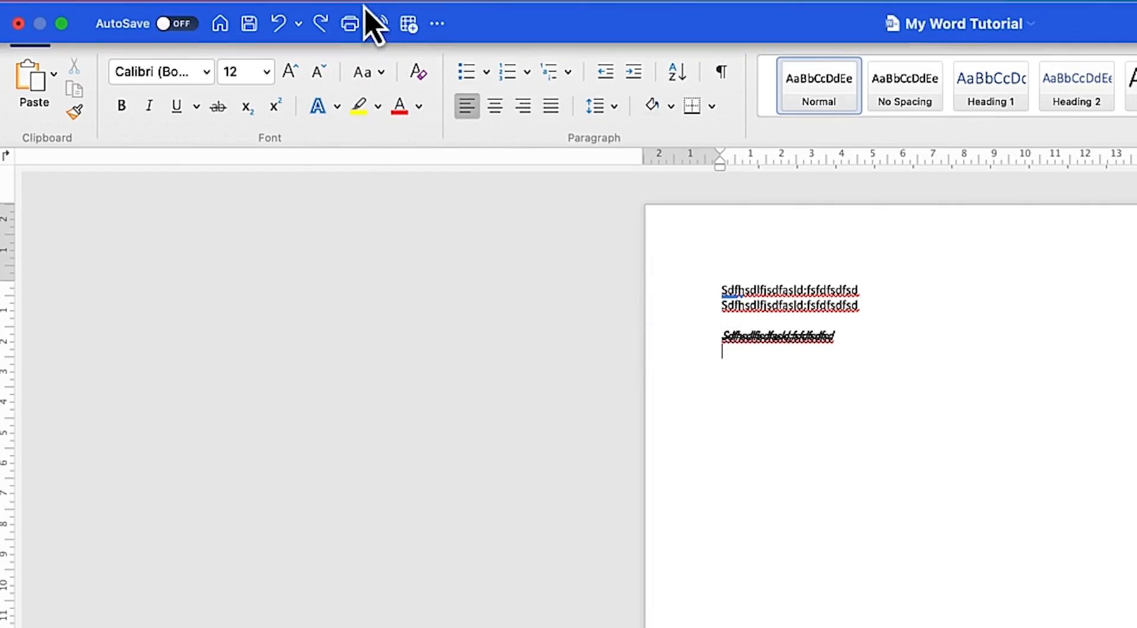
left_click(438, 25)
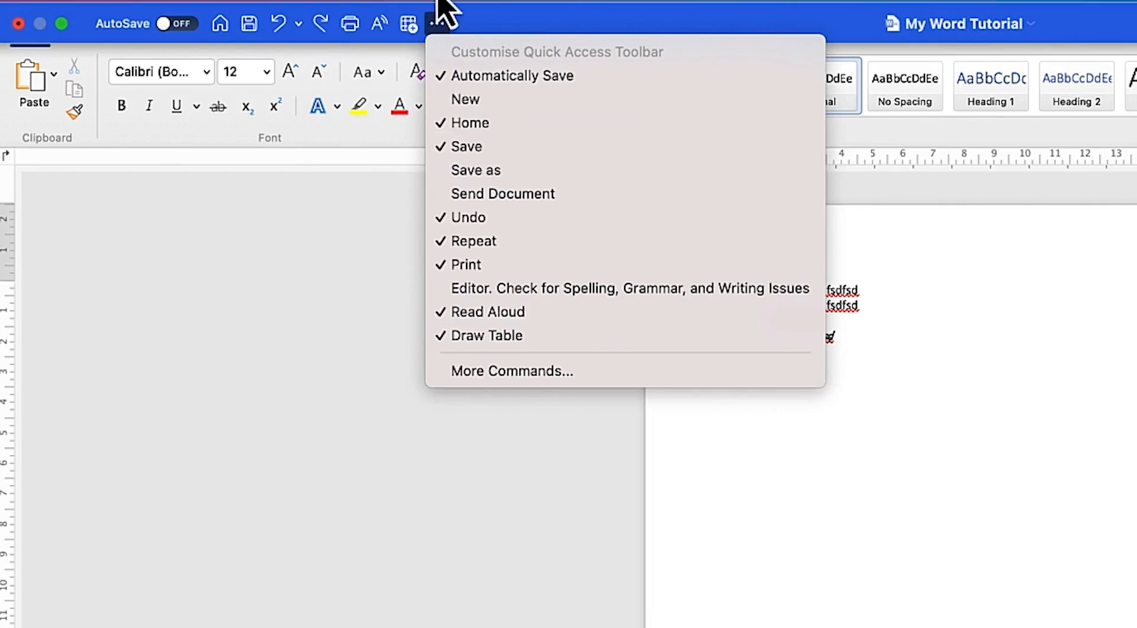
left_click(492, 335)
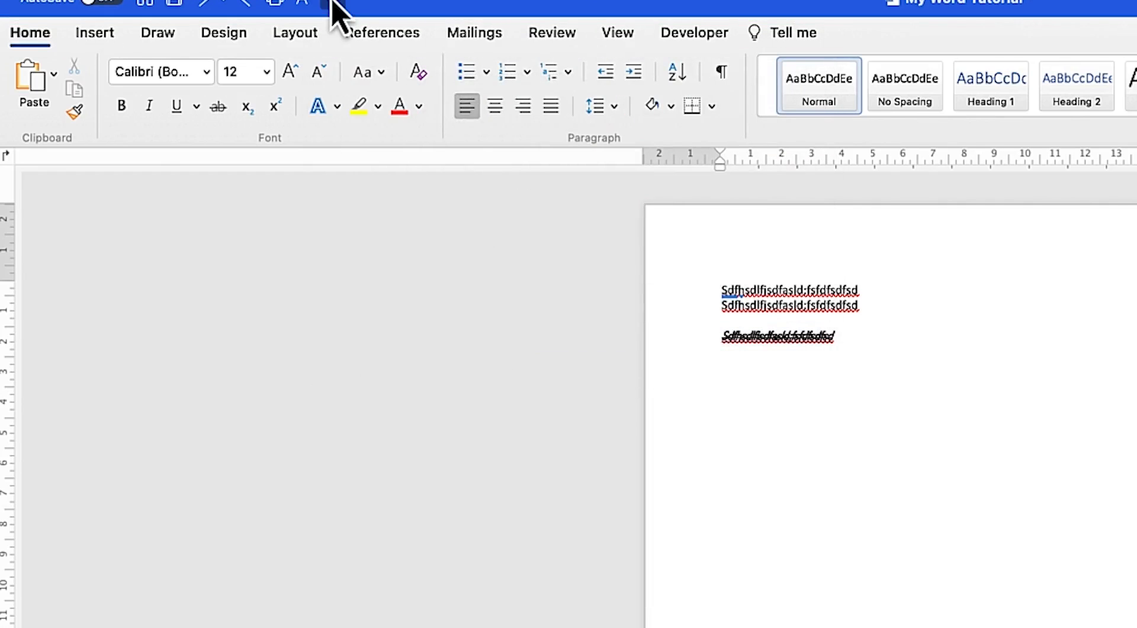
left_click(334, 5)
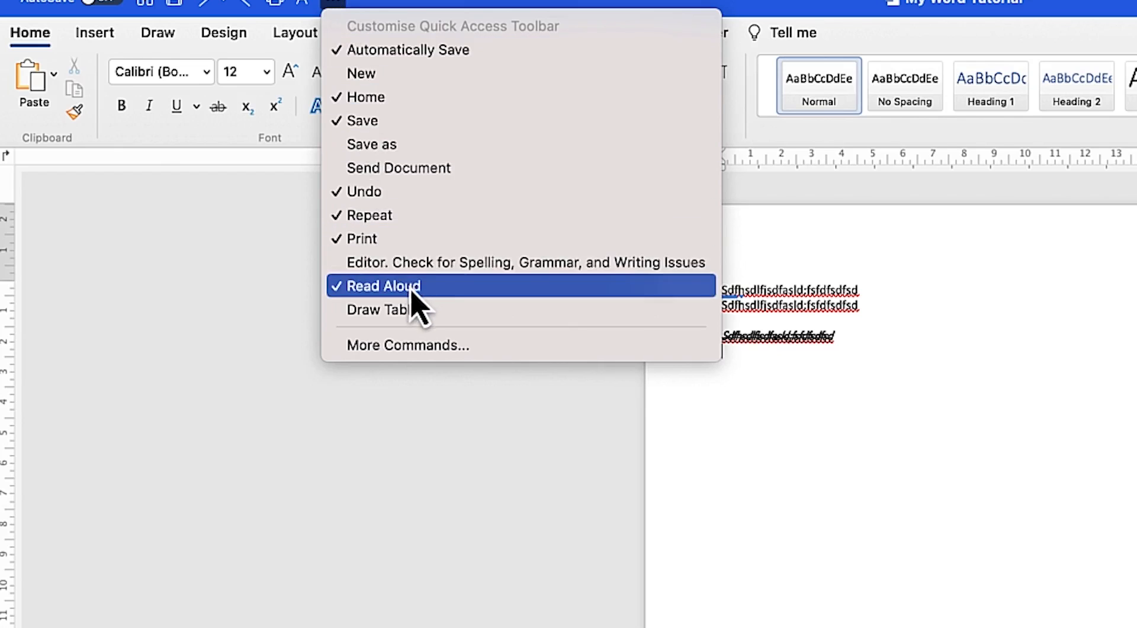
left_click(415, 286)
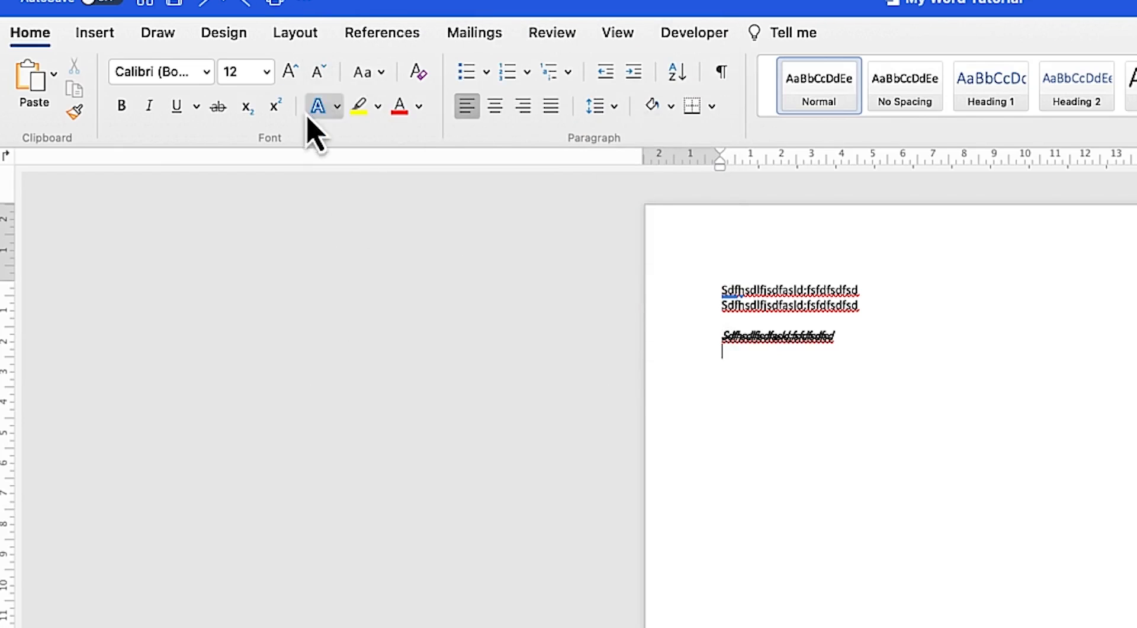
Open ribbon customisation via More Commands and hide the Outlining and Background Removal tabs
left_click(305, 5)
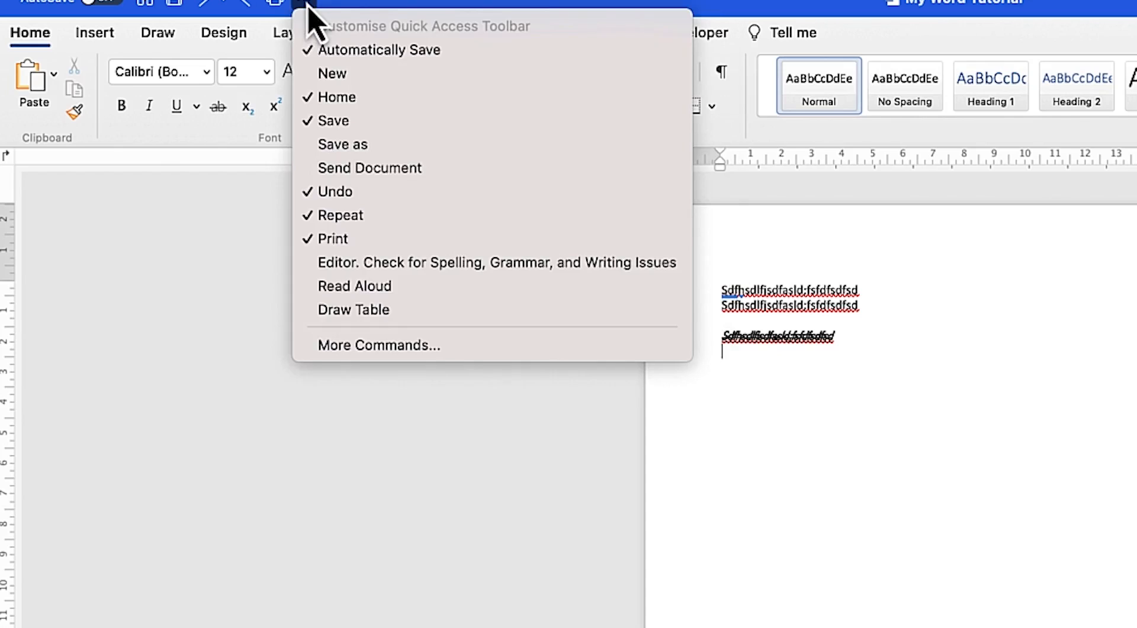
left_click(424, 345)
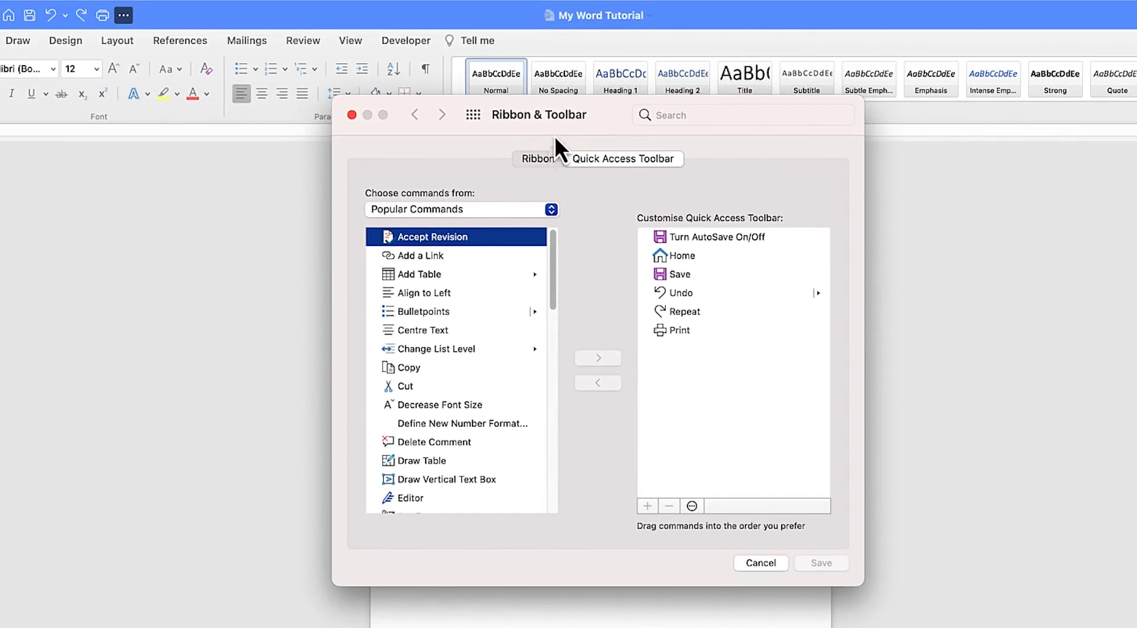
left_click(540, 160)
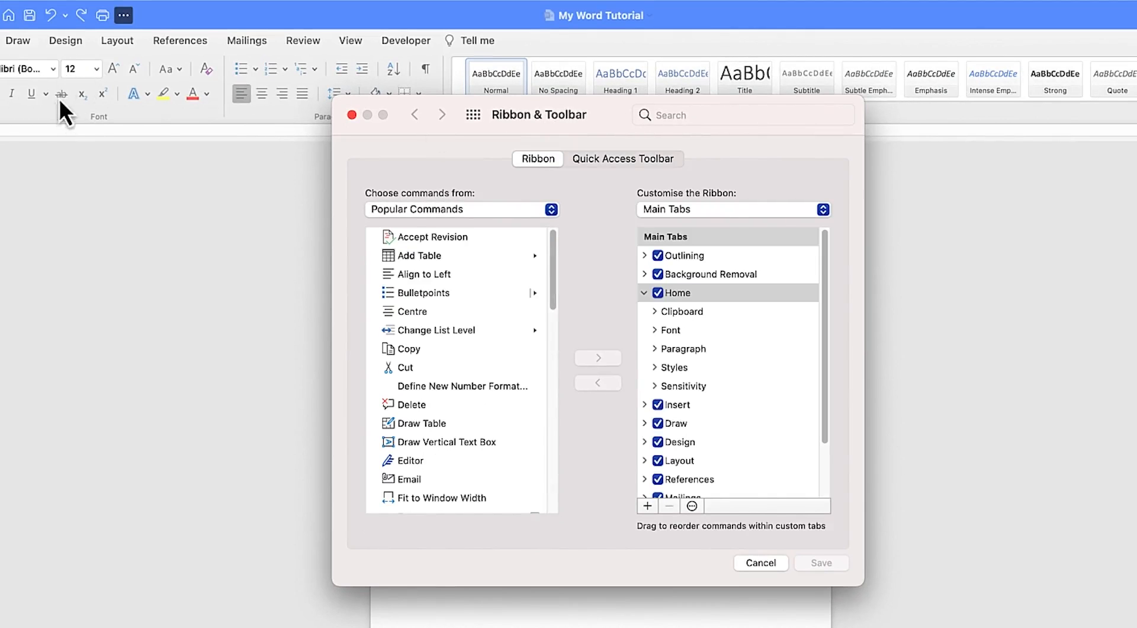
mouse_move(95, 1)
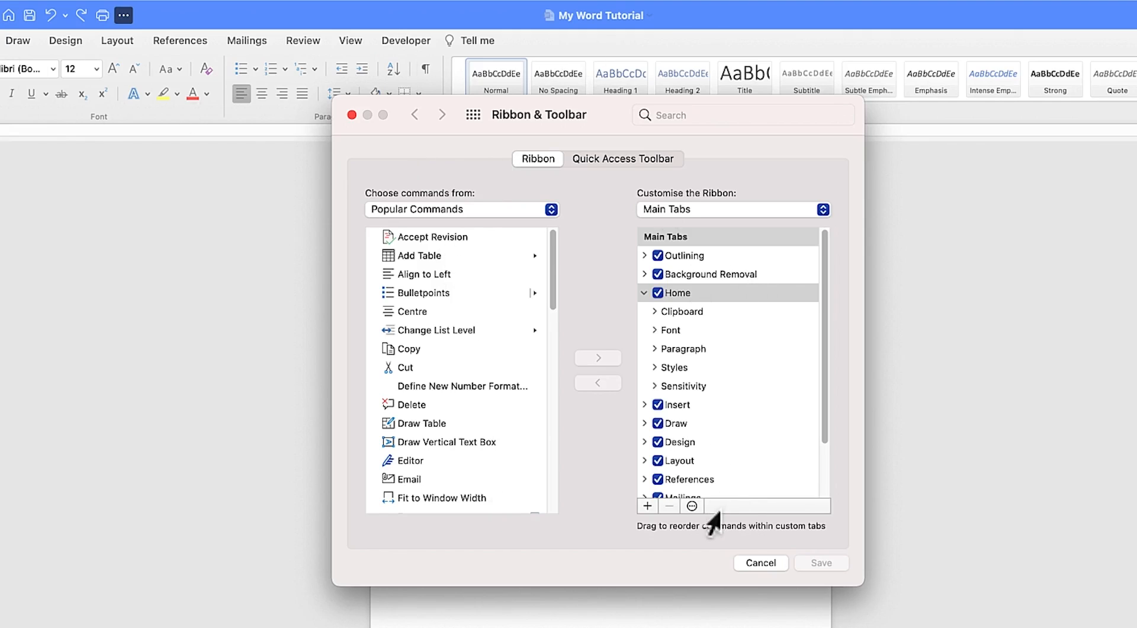
left_click(646, 294)
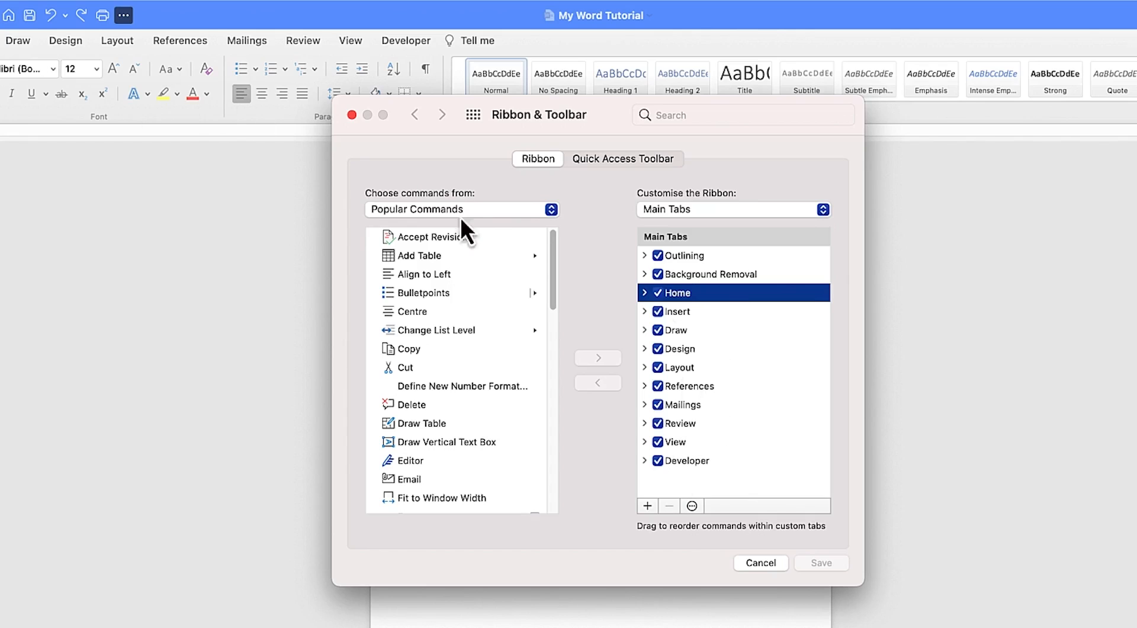
left_click(657, 274)
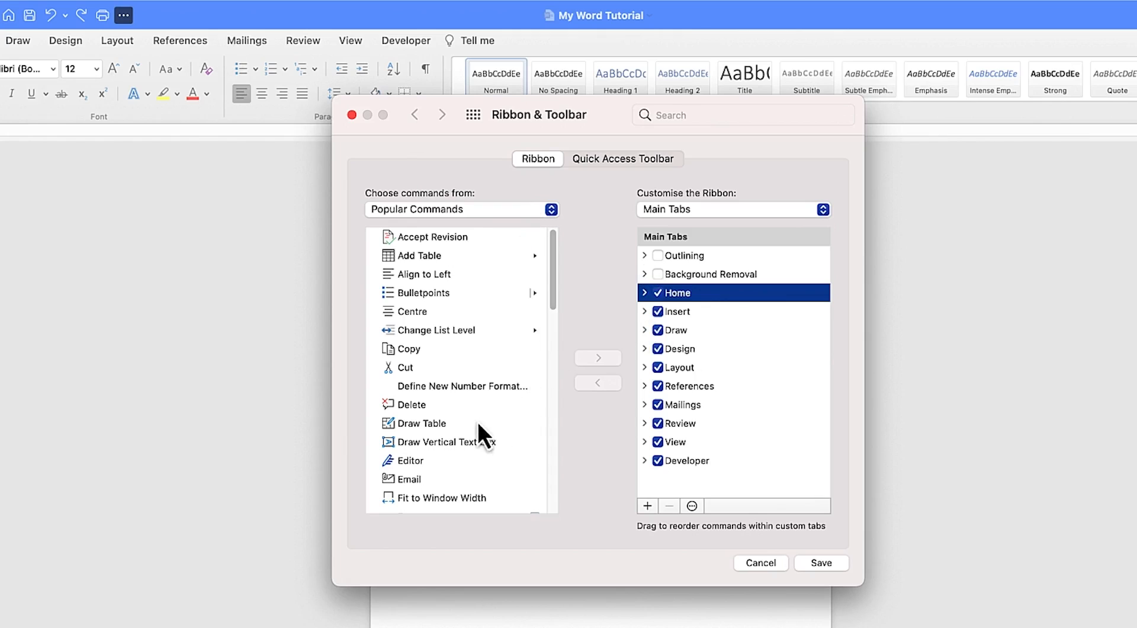
Add a new custom group to the Draw tab of the ribbon
left_click(432, 424)
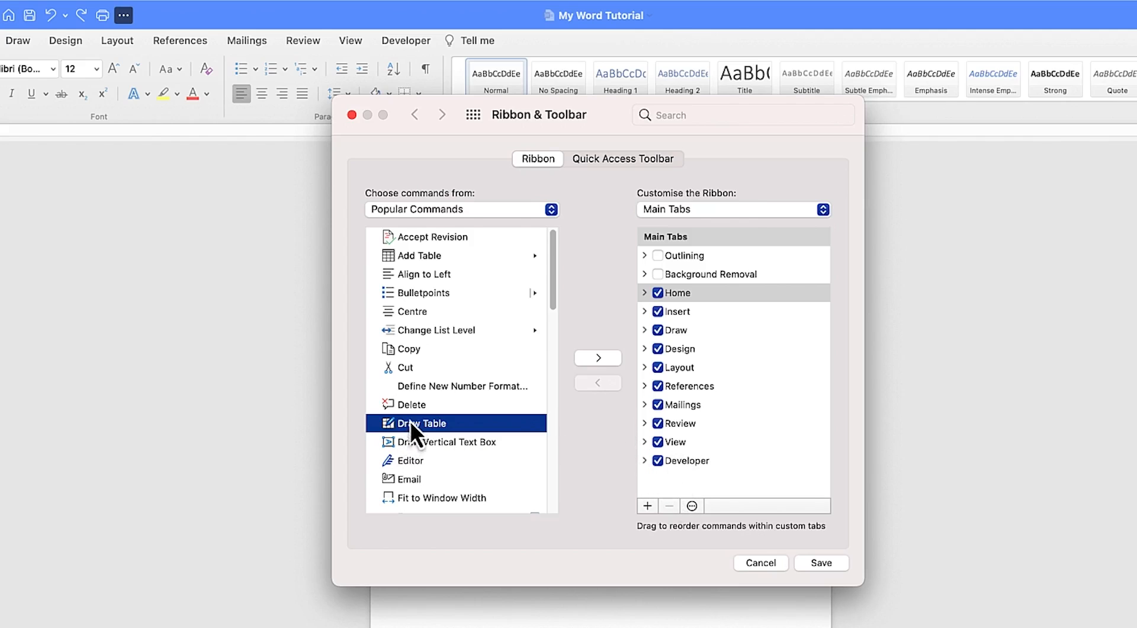
left_click(648, 506)
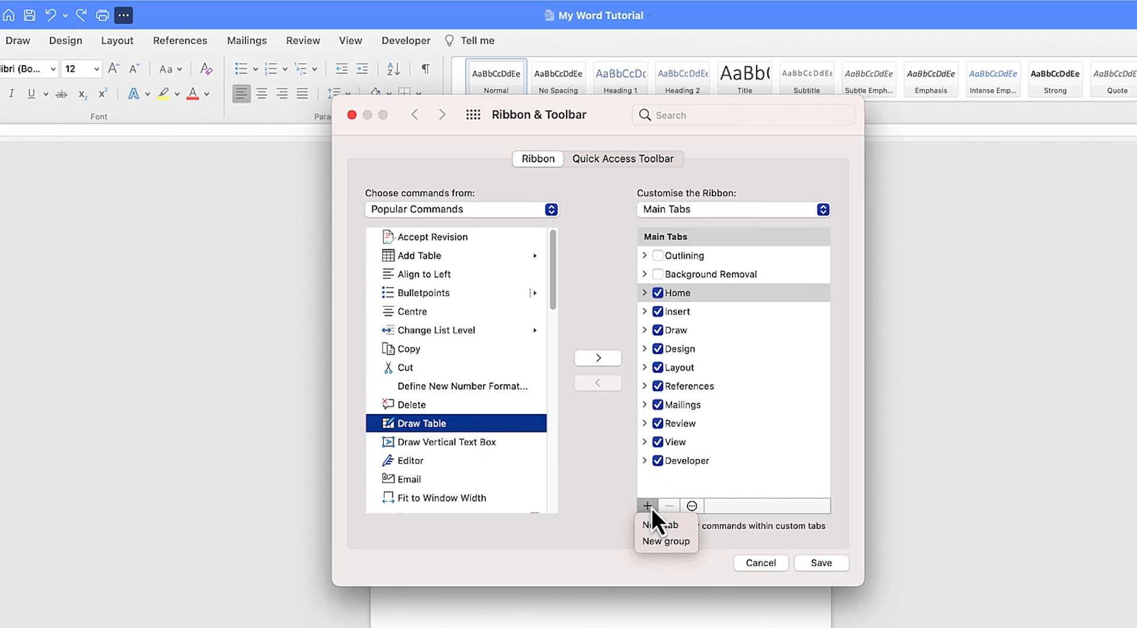
left_click(678, 453)
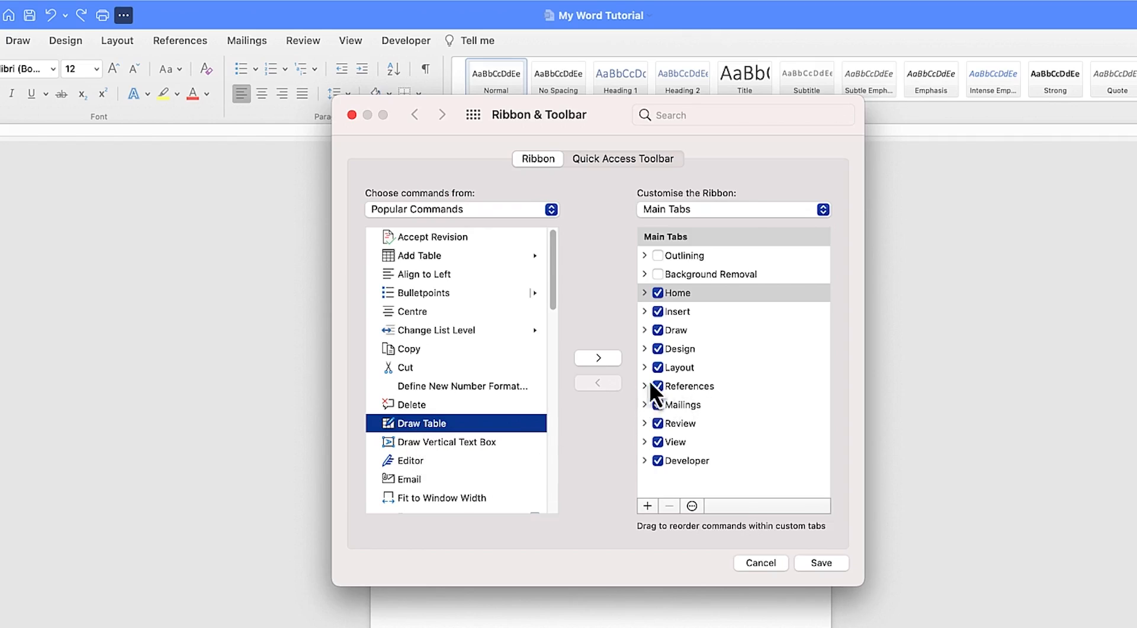
left_click(679, 334)
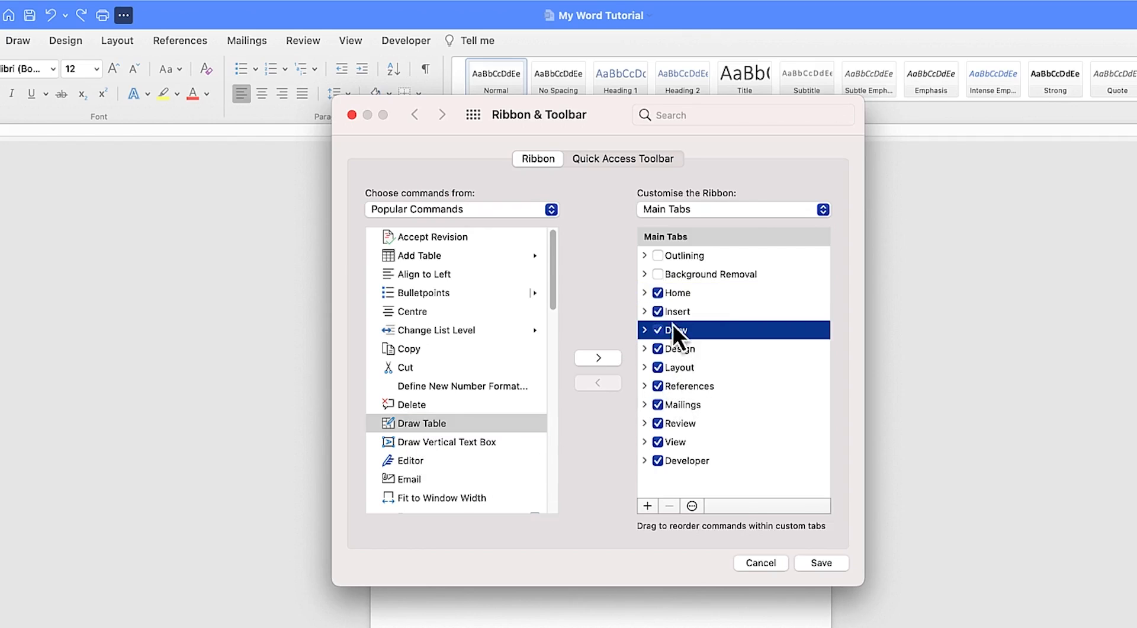
left_click(644, 330)
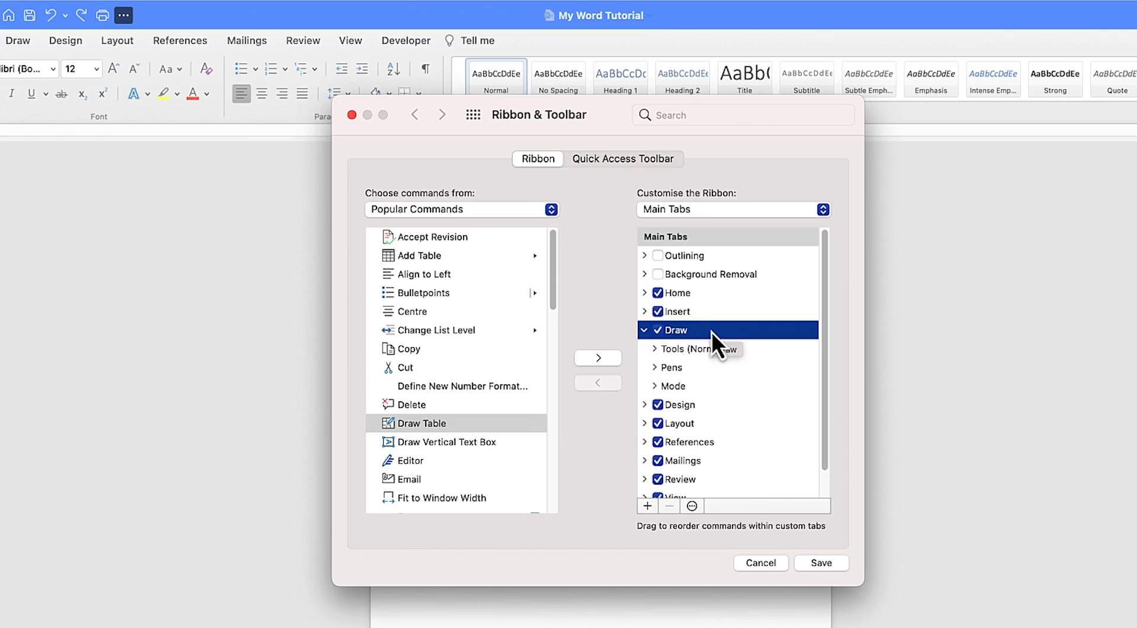
left_click(648, 506)
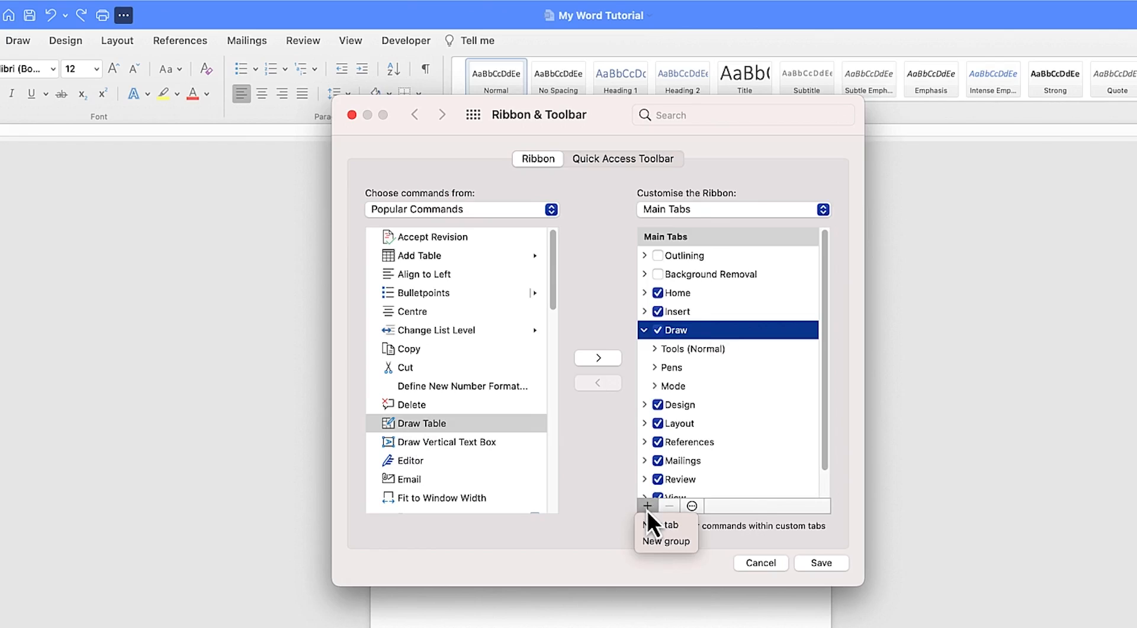
left_click(674, 545)
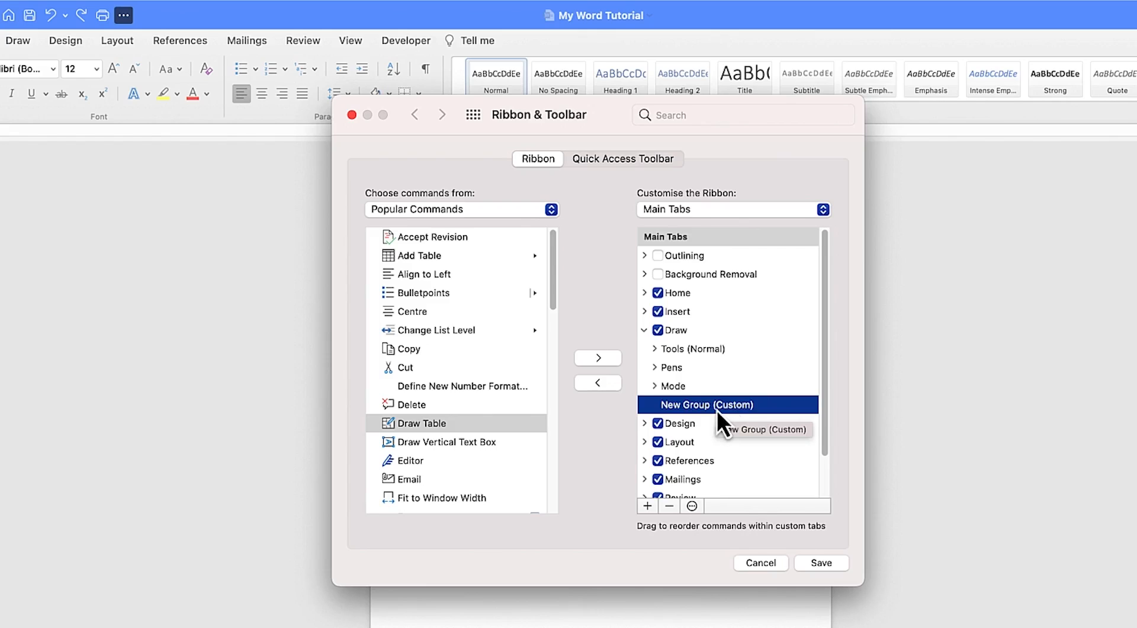
Rename the new group to Other features and choose an arrow symbol for it
left_click(691, 507)
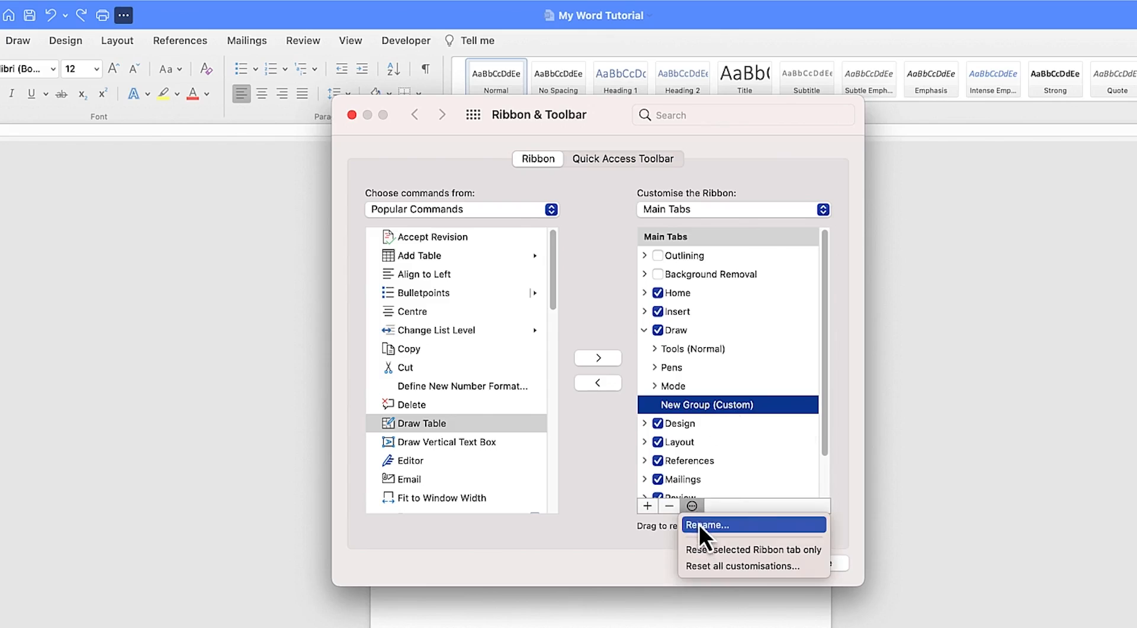
left_click(702, 528)
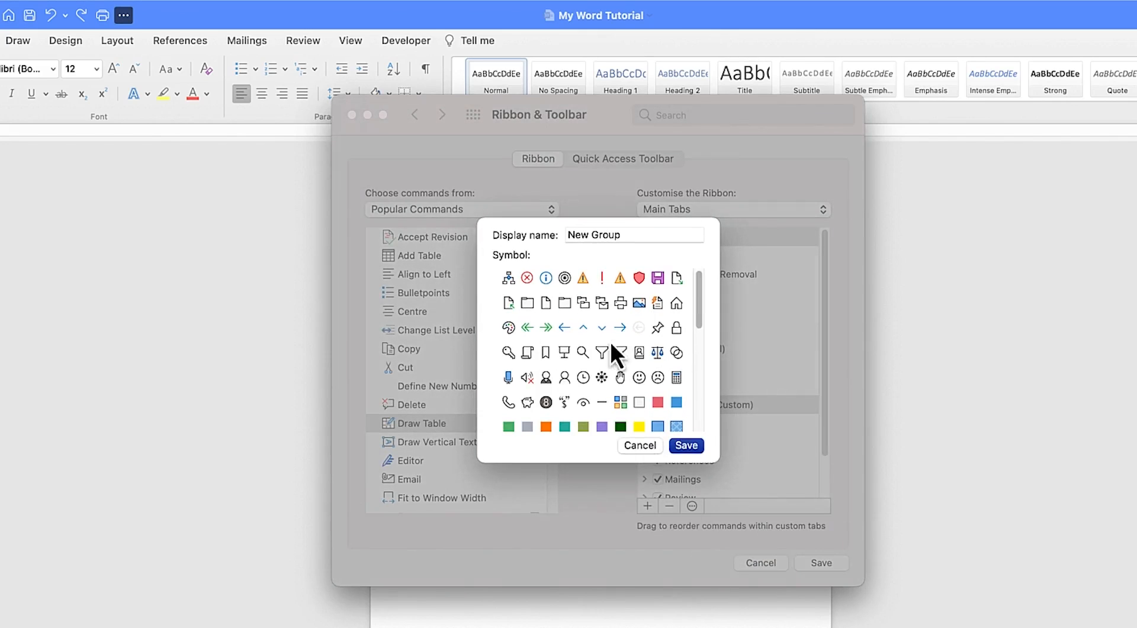
left_click_drag(627, 236, 519, 244)
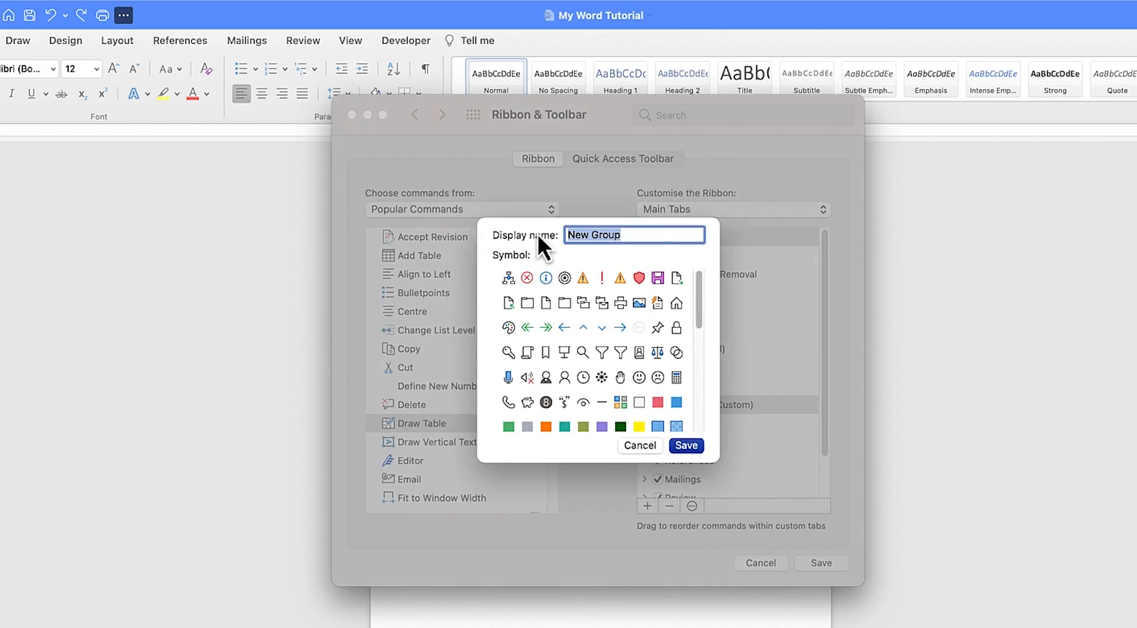
type("Other features")
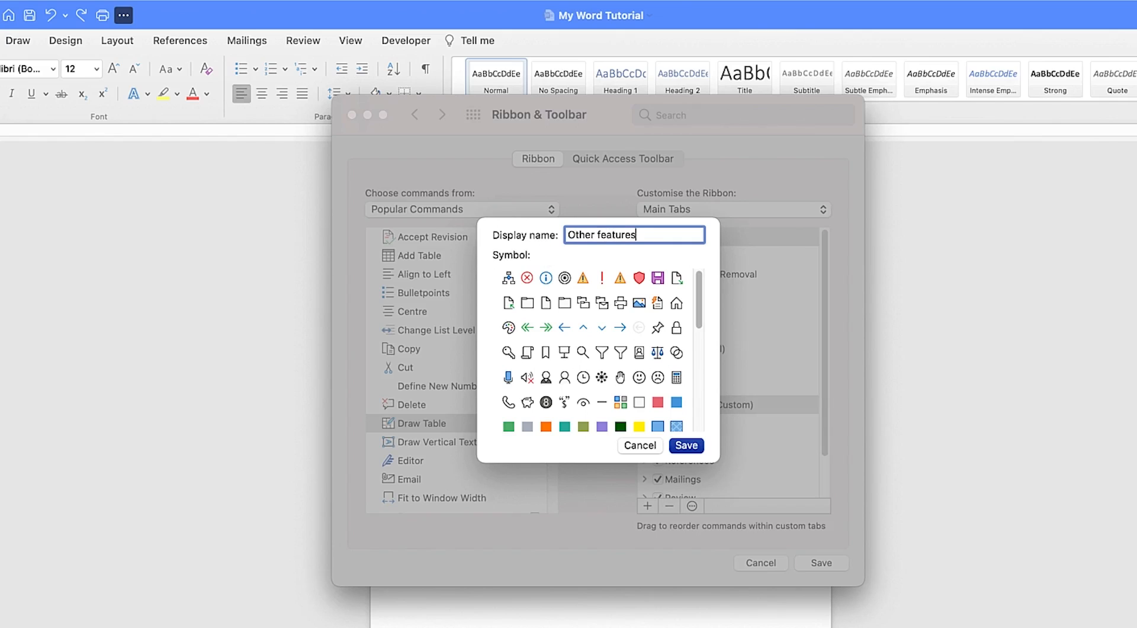
scroll(623, 364, "down", 5)
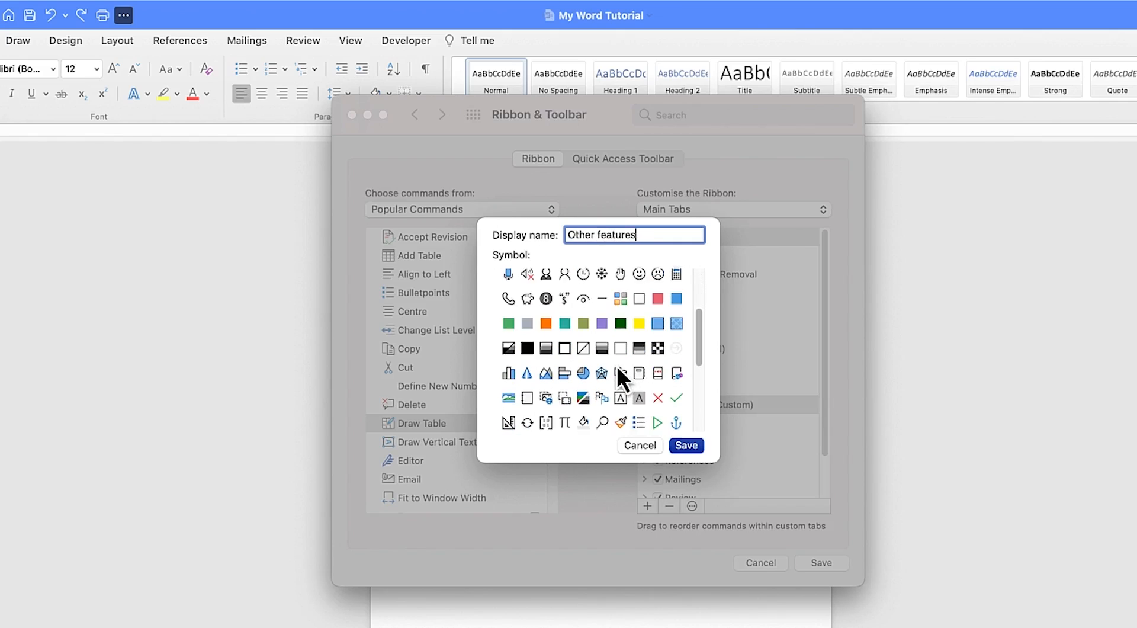
scroll(617, 365, "down", 3)
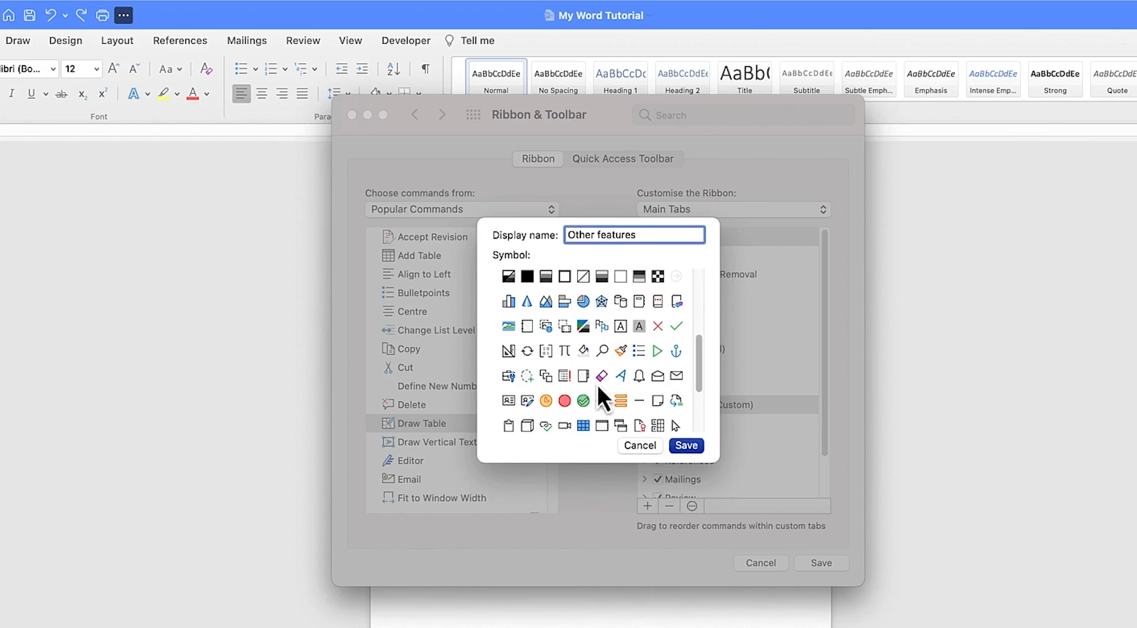
scroll(595, 400, "up", 6)
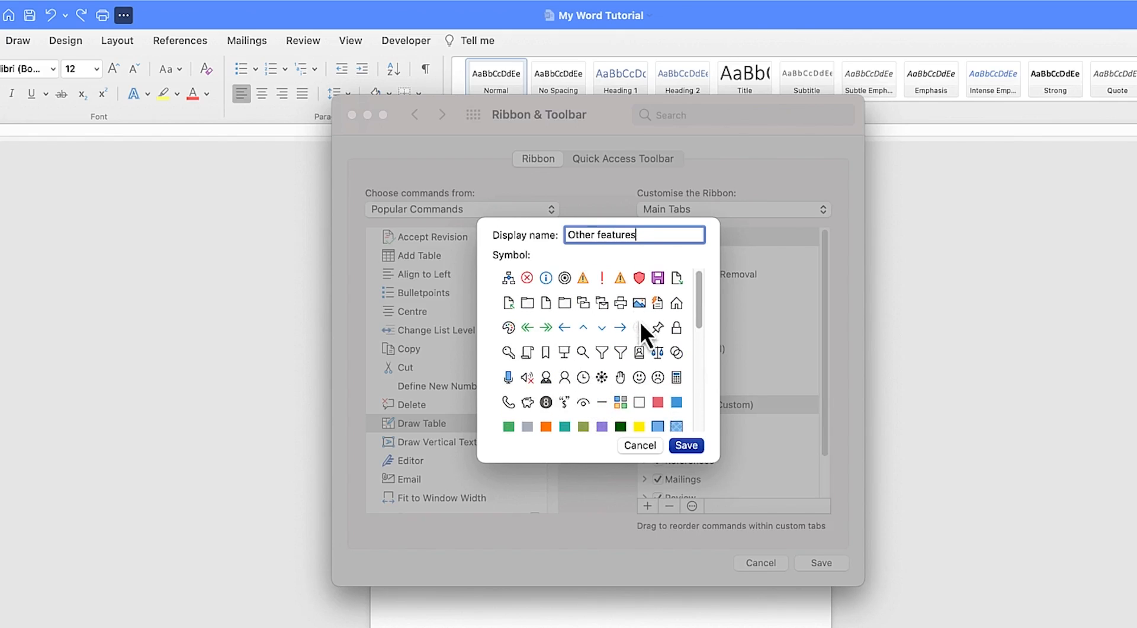
left_click(584, 304)
left_click(686, 447)
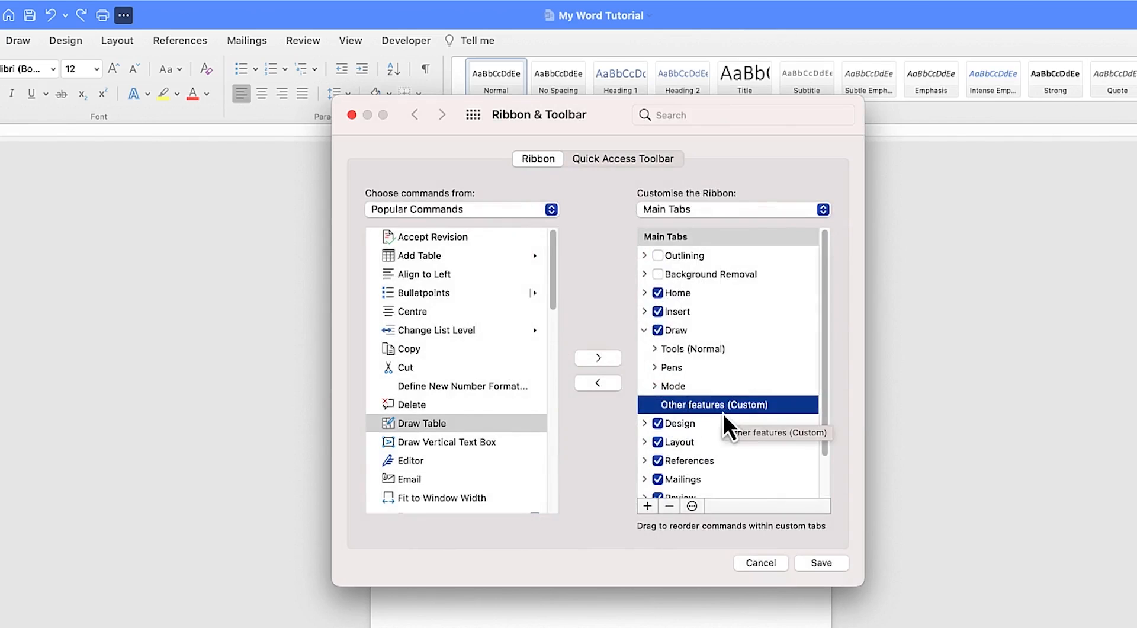
Add the Draw Table command to the Other features group
left_click(404, 424)
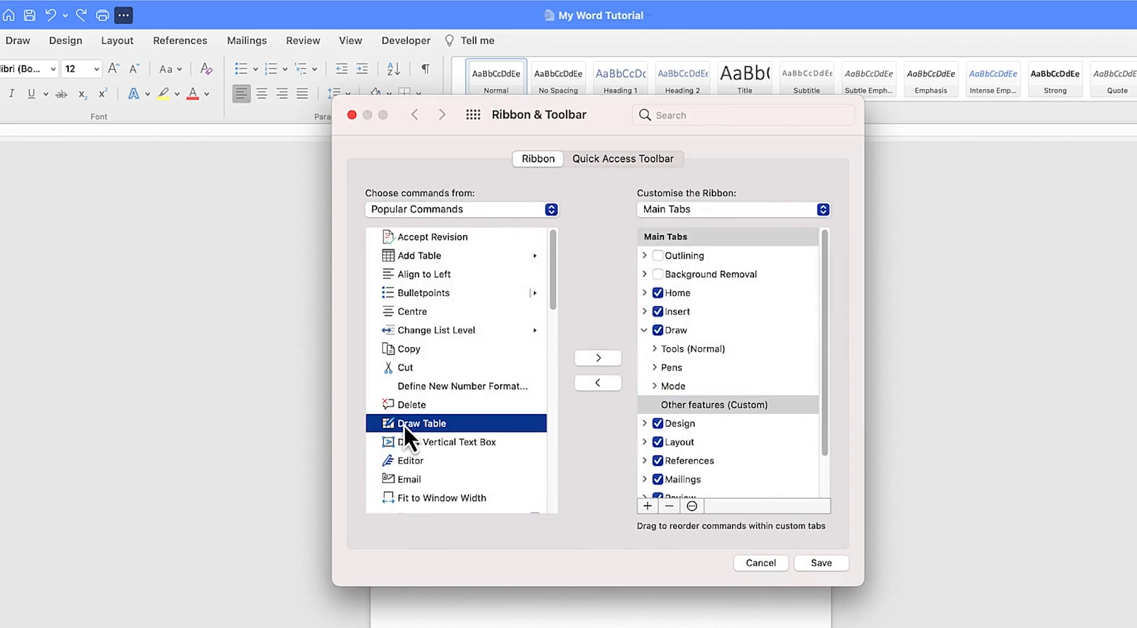
left_click(605, 362)
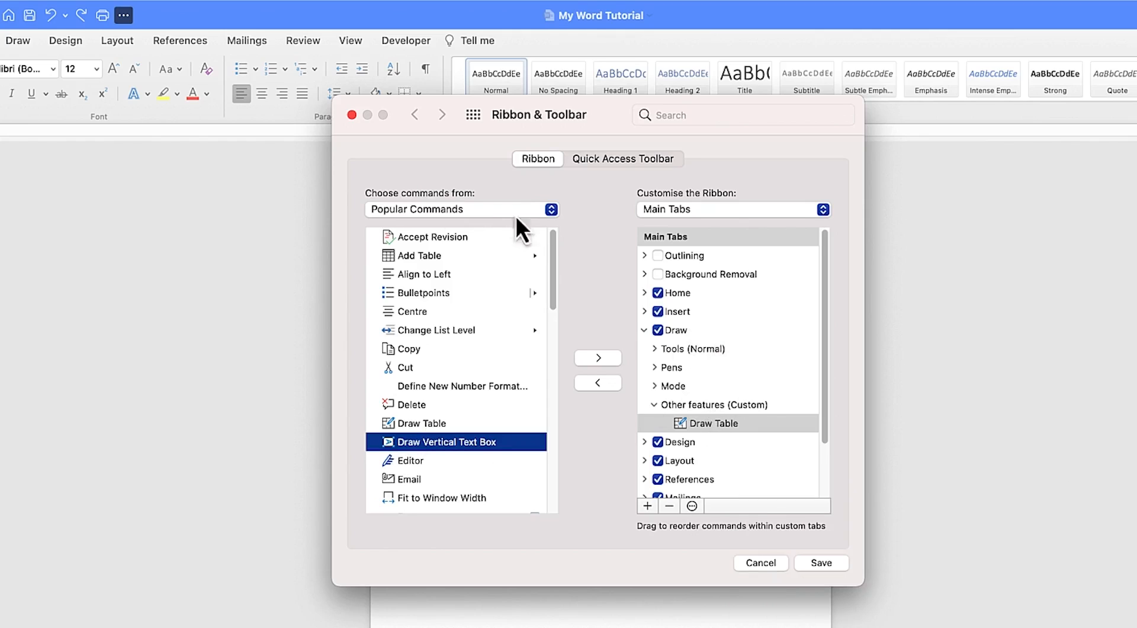
Switch the available commands list to All Commands and scroll through it
left_click(550, 210)
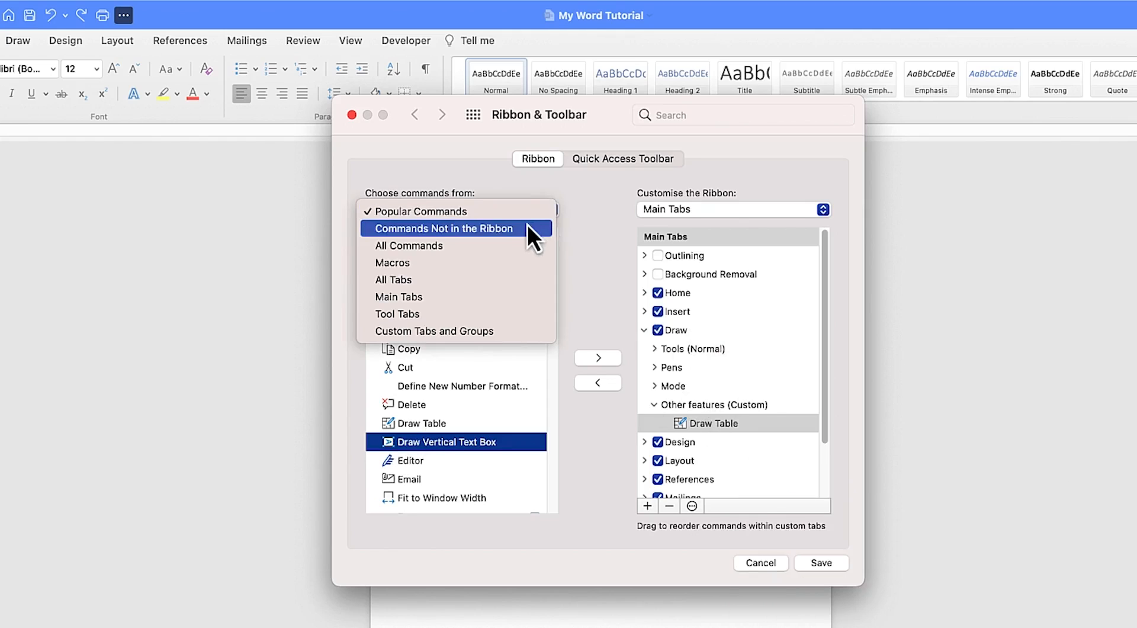
left_click(483, 245)
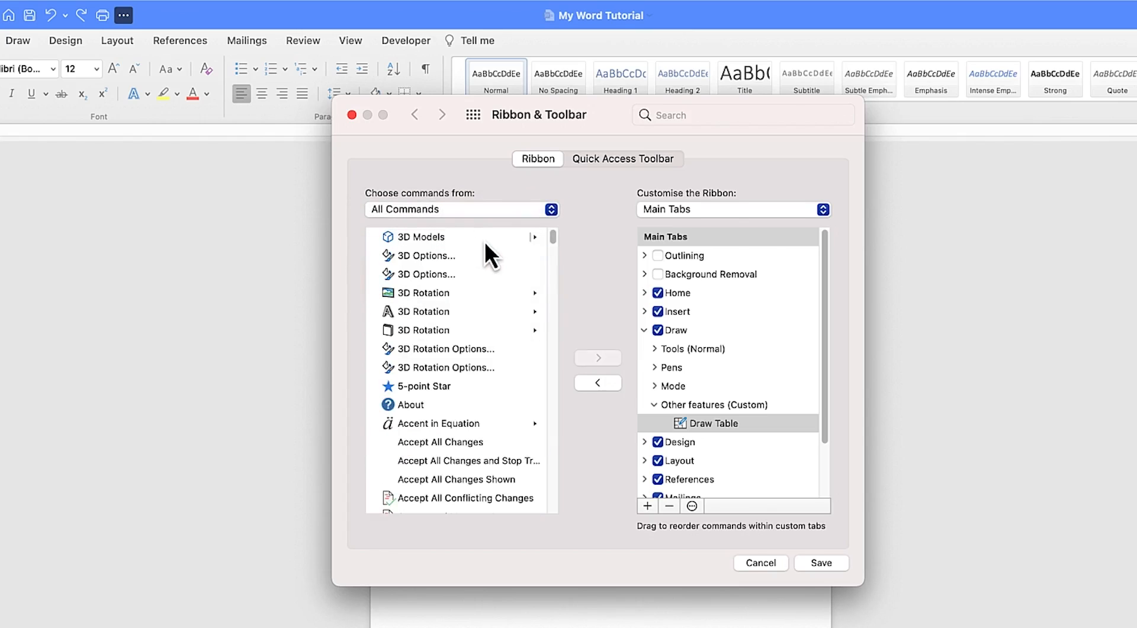
left_click_drag(553, 235, 566, 346)
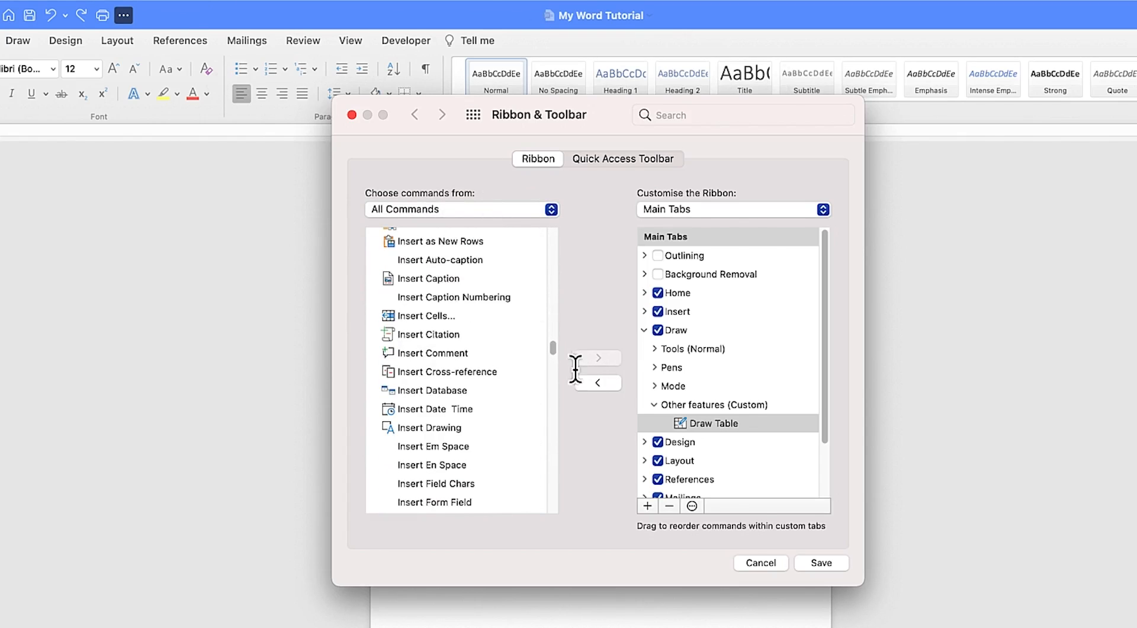
mouse_move(554, 351)
left_mouse_down()
mouse_move(558, 439)
mouse_move(559, 370)
left_mouse_up()
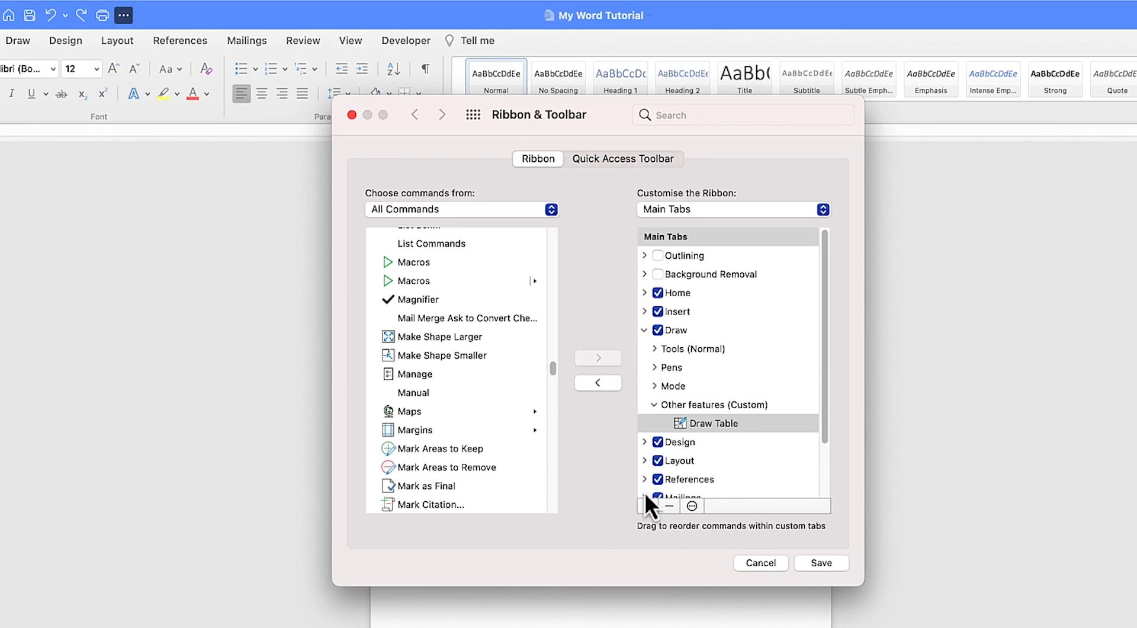
Add Draw Table and Add Table to the Quick Access Toolbar right after Turn AutoSave On/Off
left_click(599, 158)
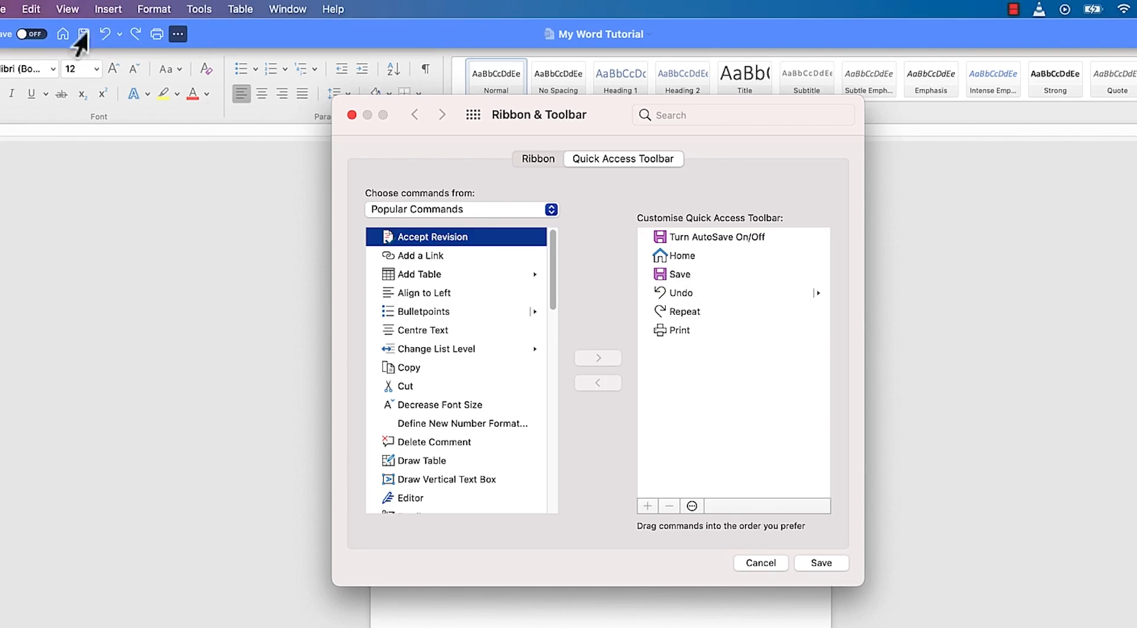
left_click(695, 355)
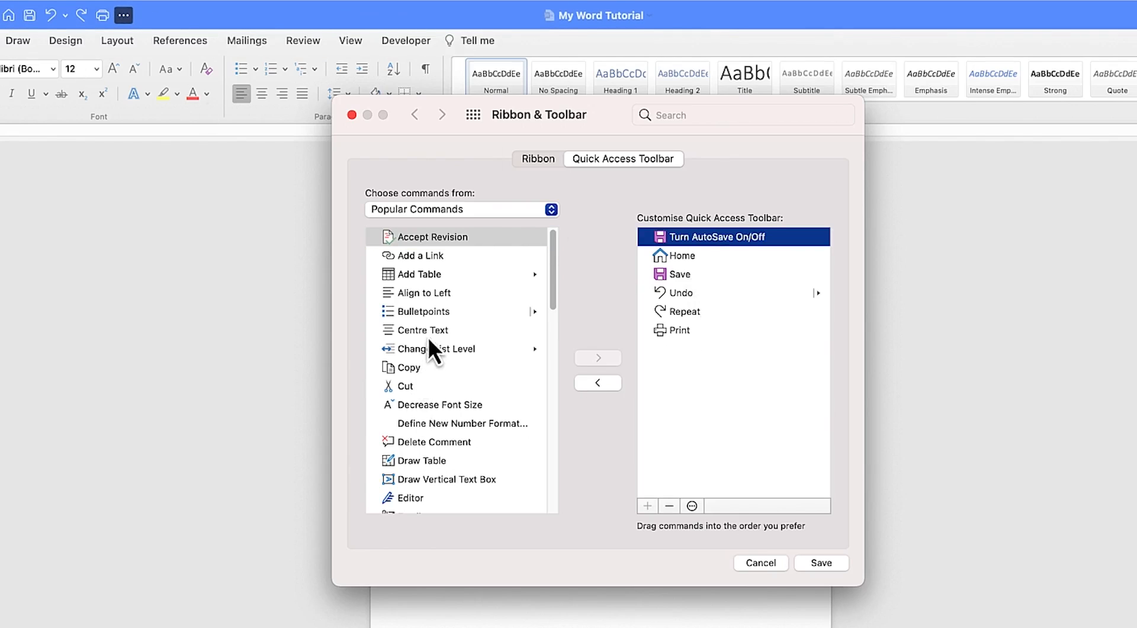
left_click(427, 460)
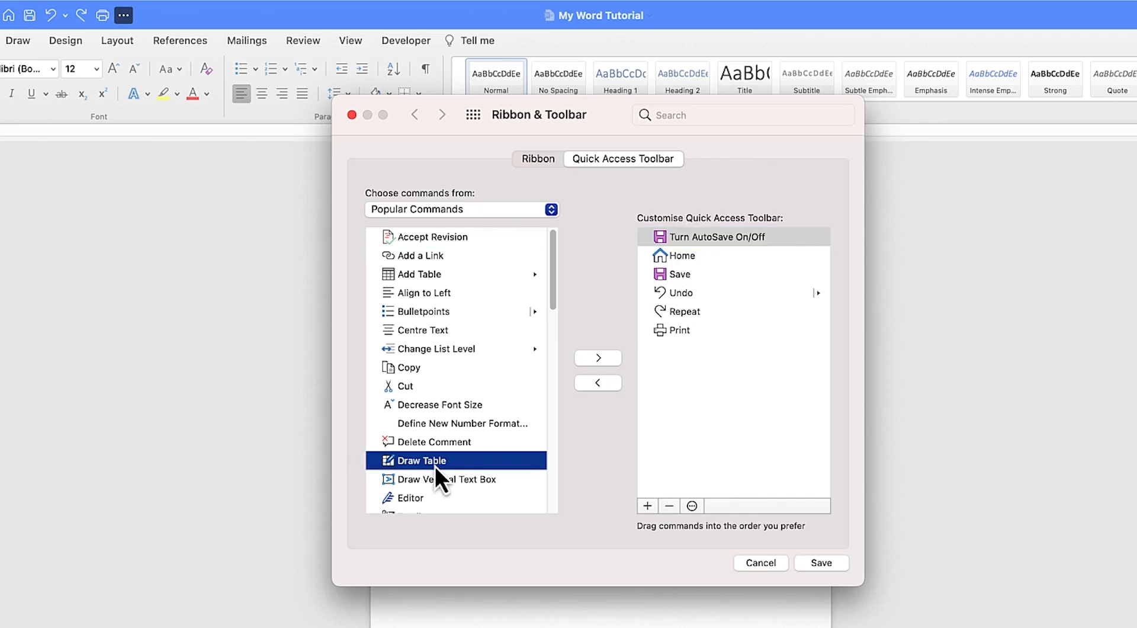
left_click(596, 361)
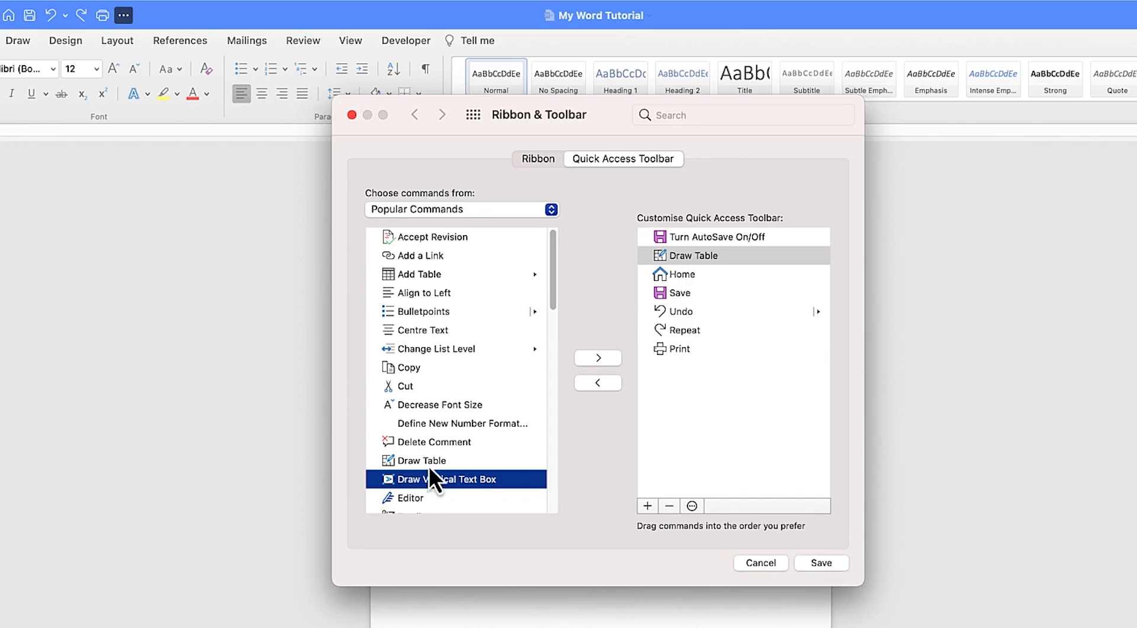
left_click(421, 275)
left_click(596, 363)
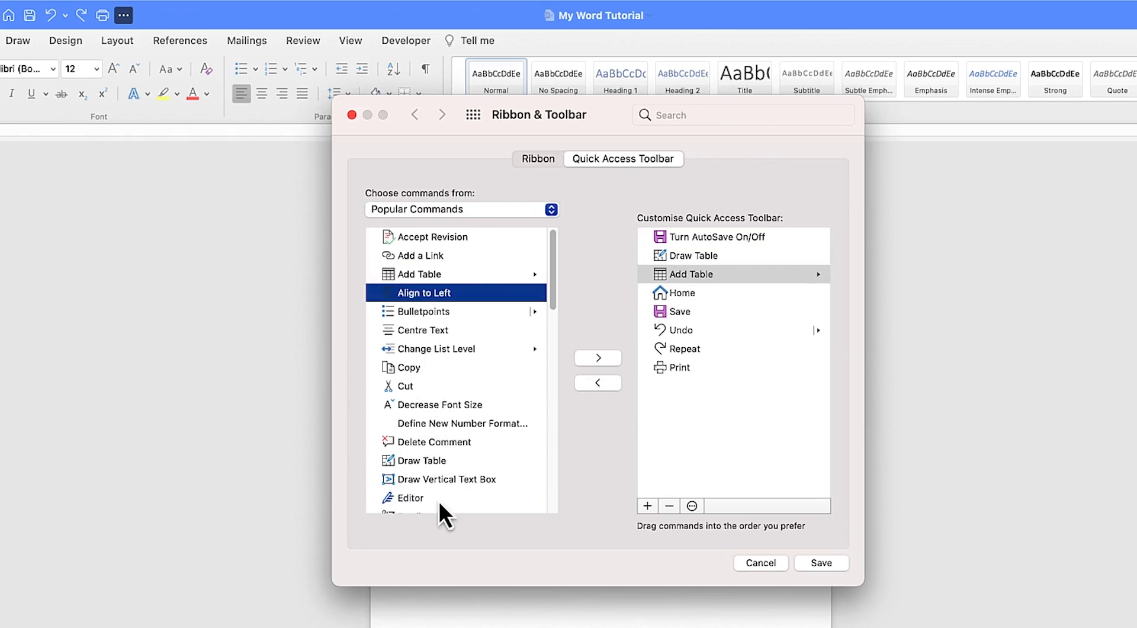
Add Draw Vertical Text Box and Editor to the Quick Access Toolbar, save the changes and close preferences
left_click(437, 481)
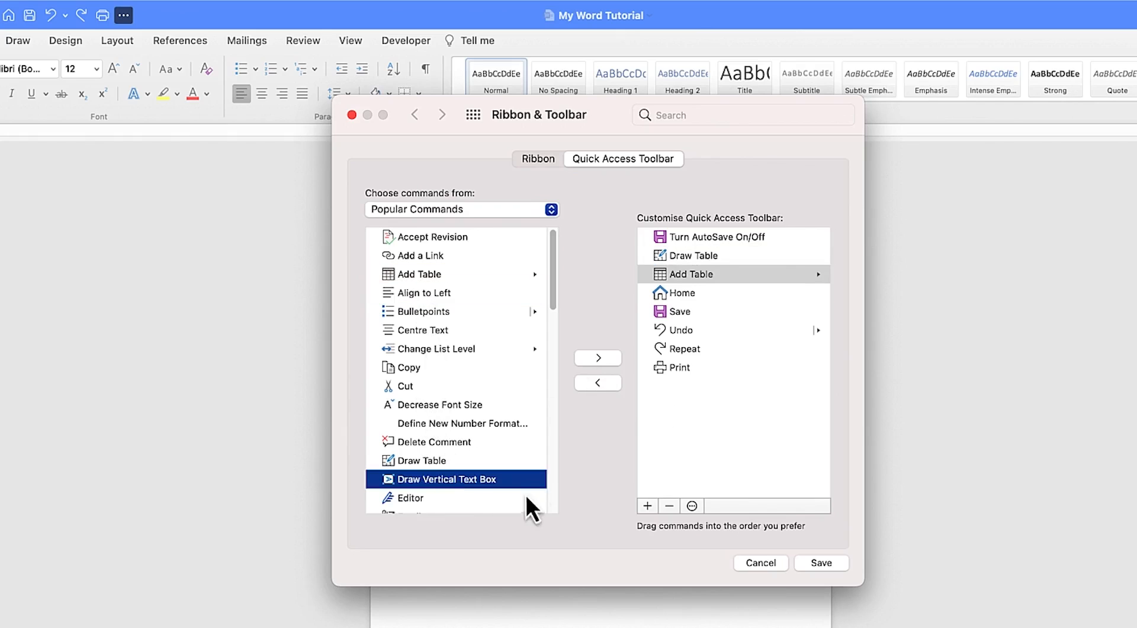
left_click(600, 360)
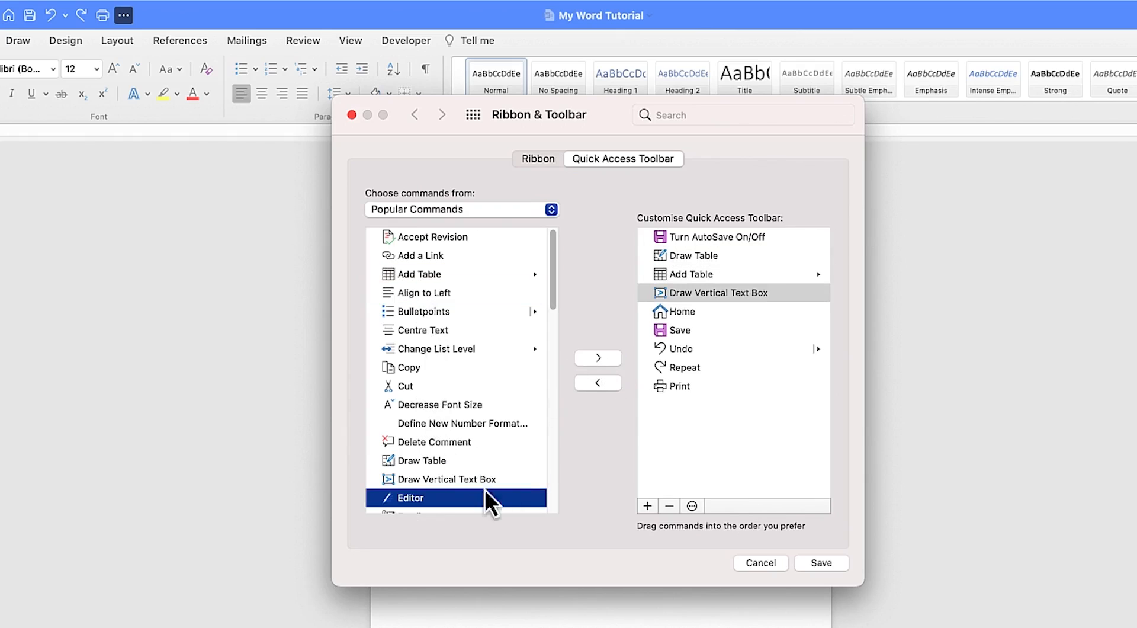
left_click(608, 360)
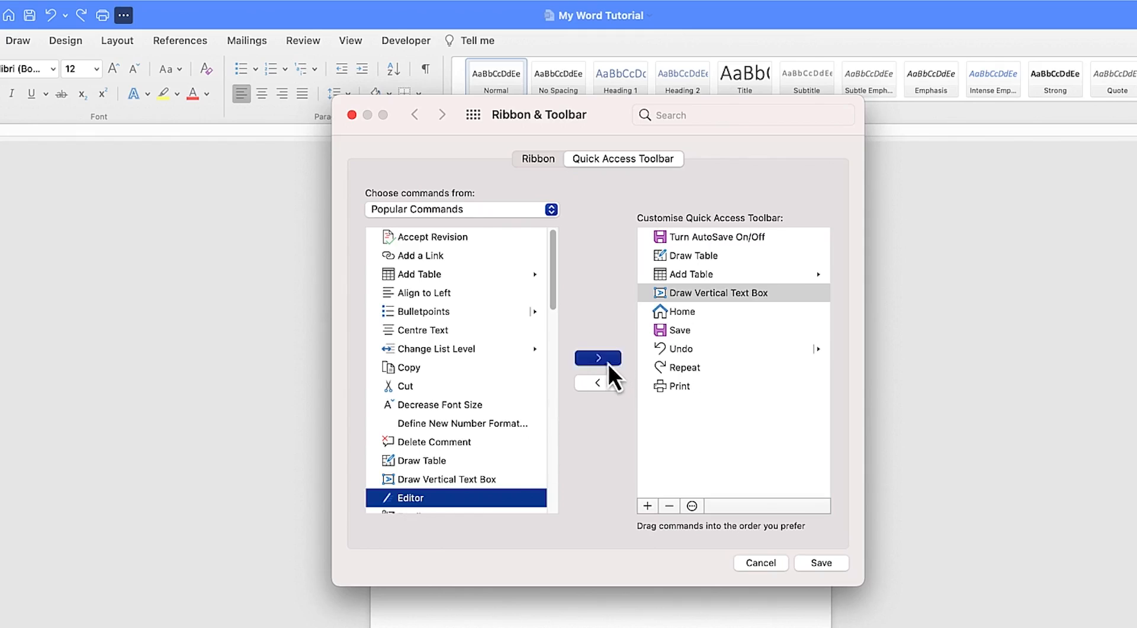
left_click(835, 561)
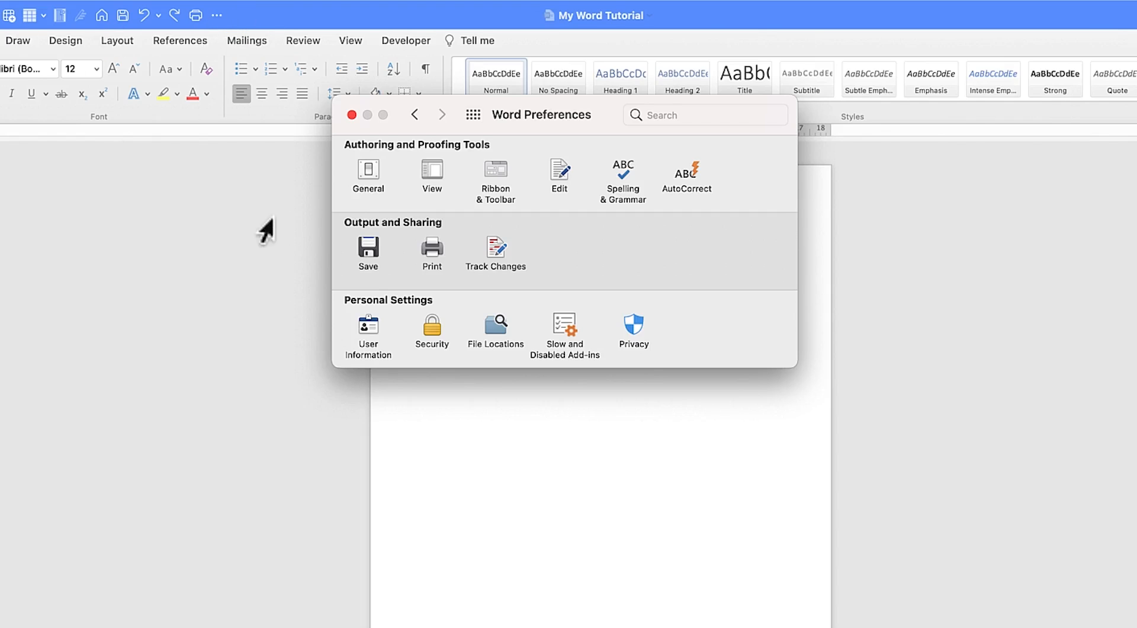
left_click(352, 114)
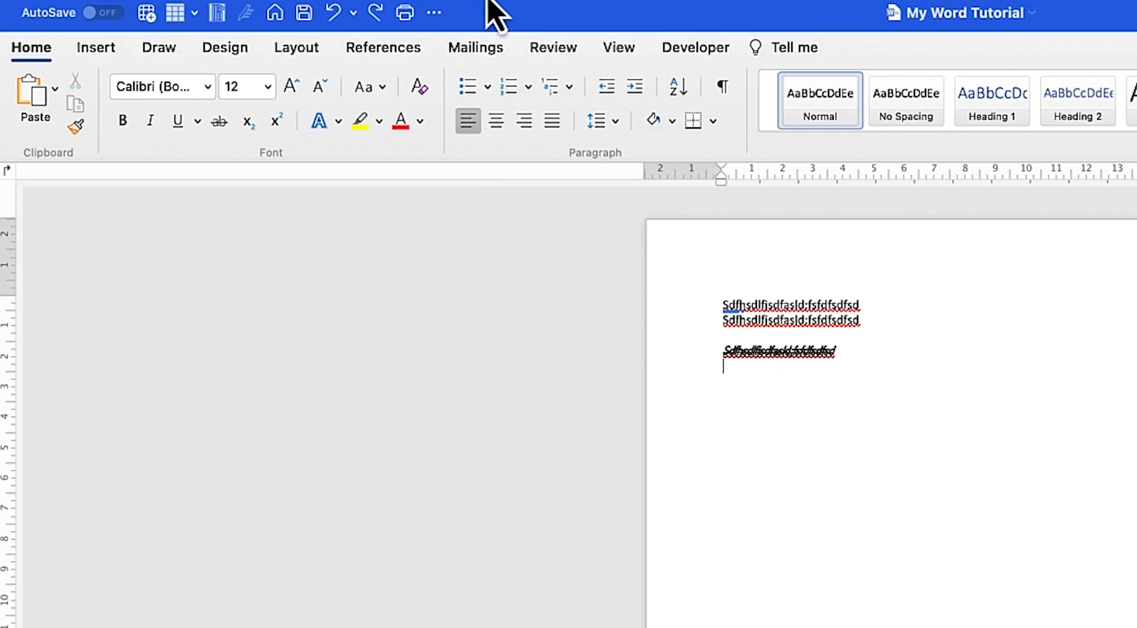
Examine the commands offered in the File, Edit, View, Insert, Format and Tools menus
mouse_move(172, 8)
left_click(122, 6)
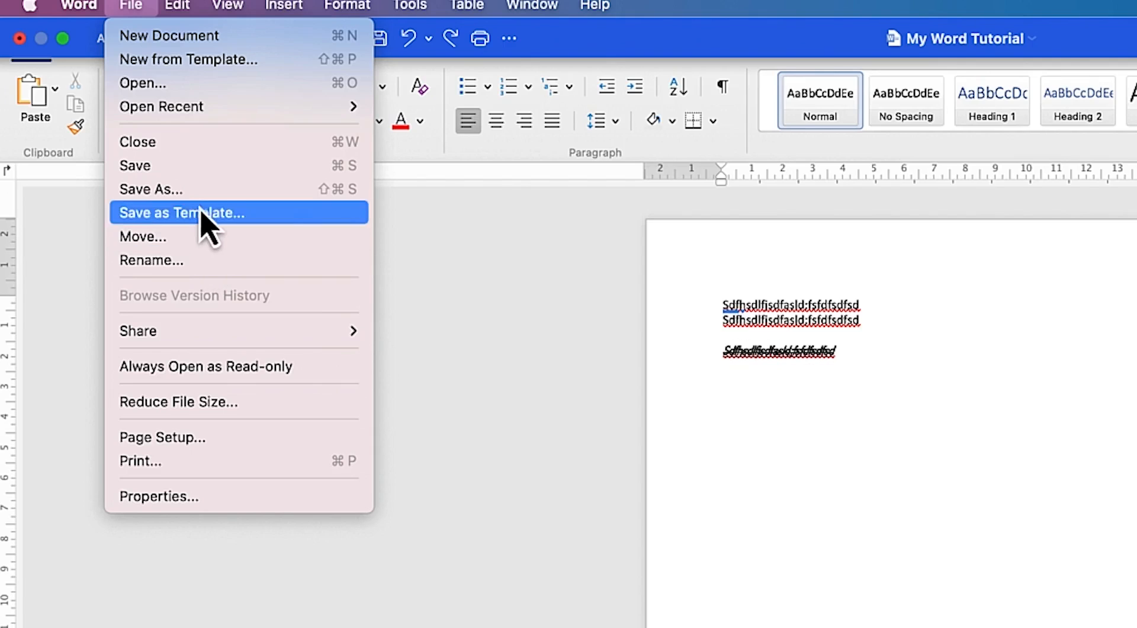
mouse_move(230, 114)
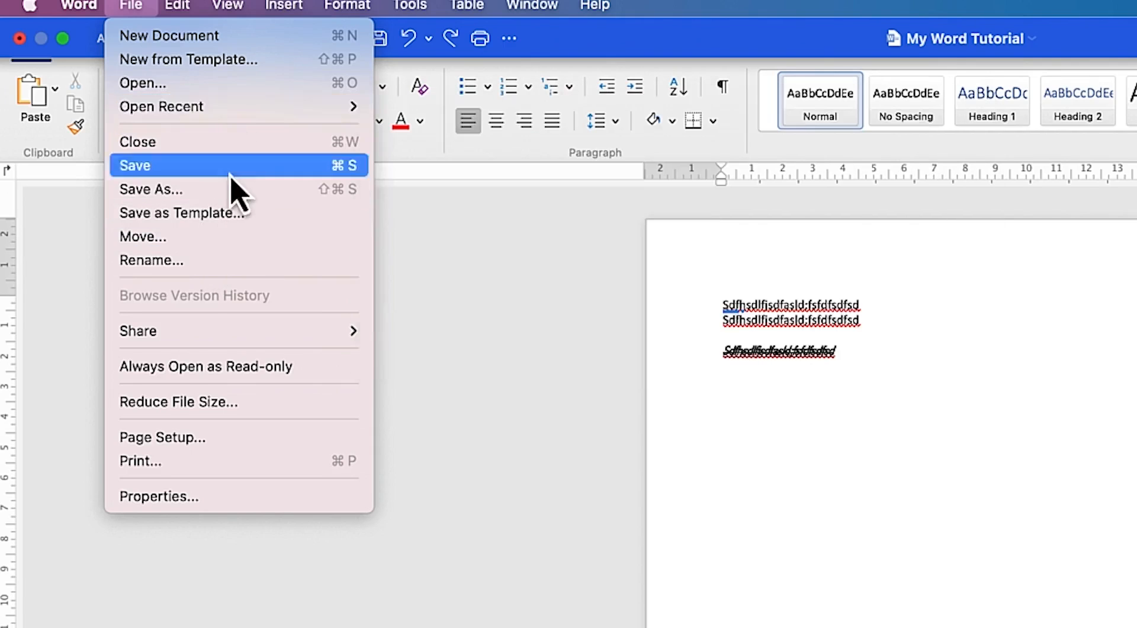
mouse_move(198, 12)
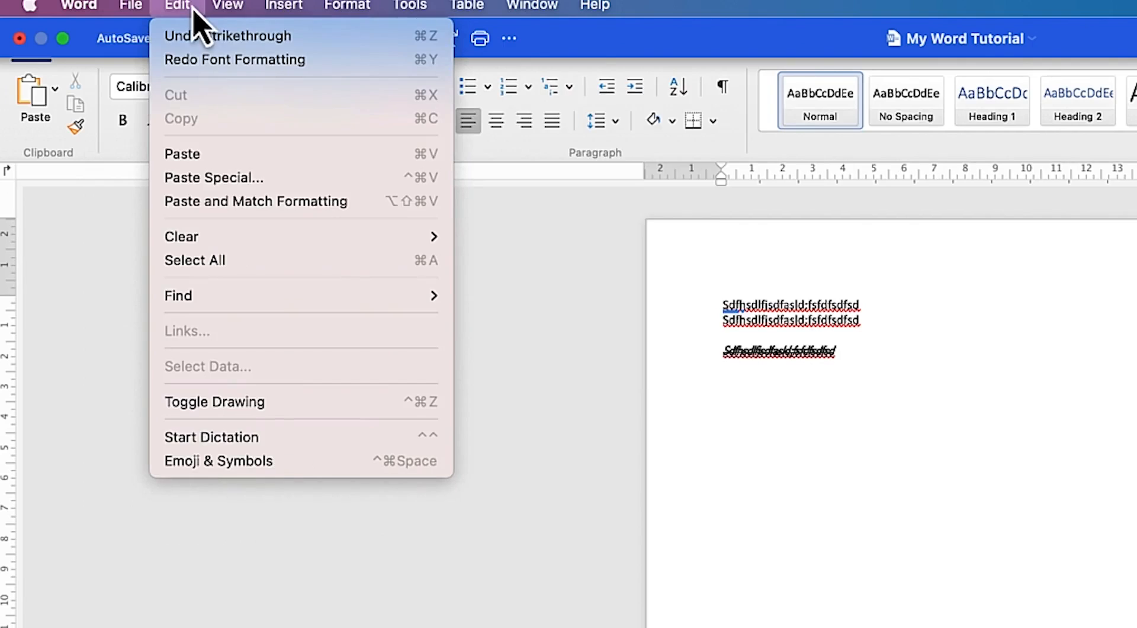
mouse_move(236, 7)
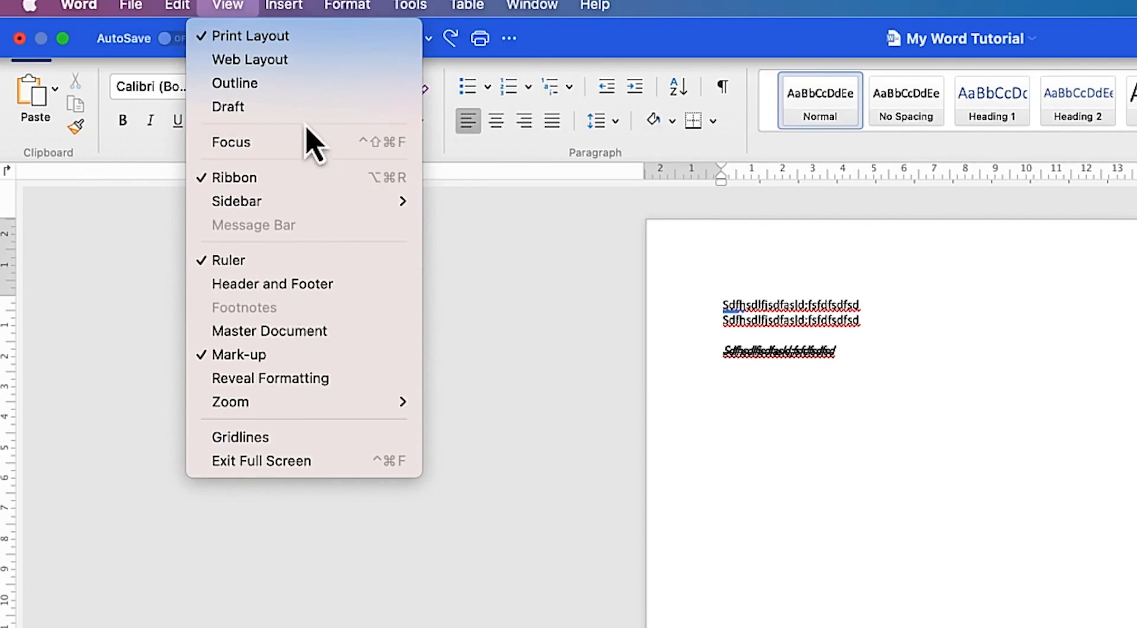
mouse_move(303, 3)
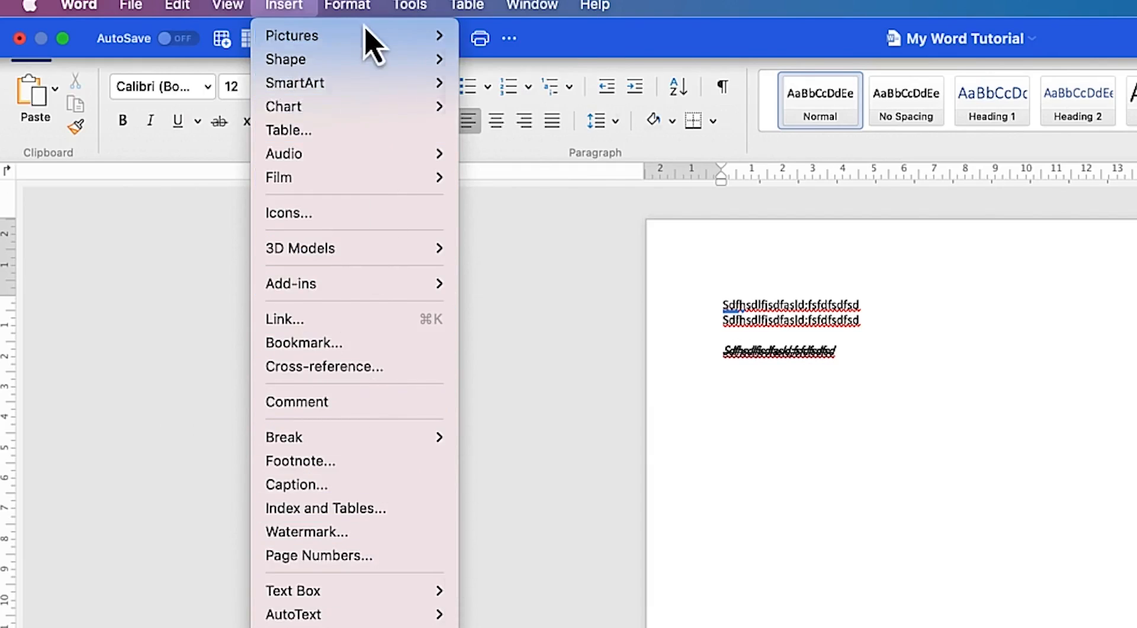
mouse_move(349, 6)
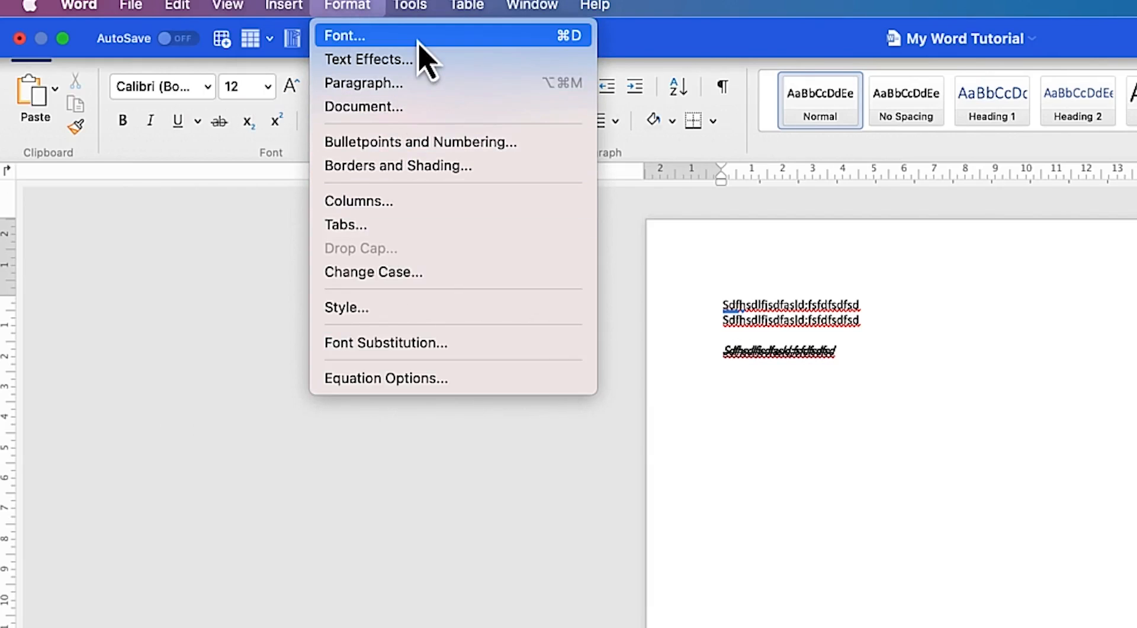
mouse_move(432, 9)
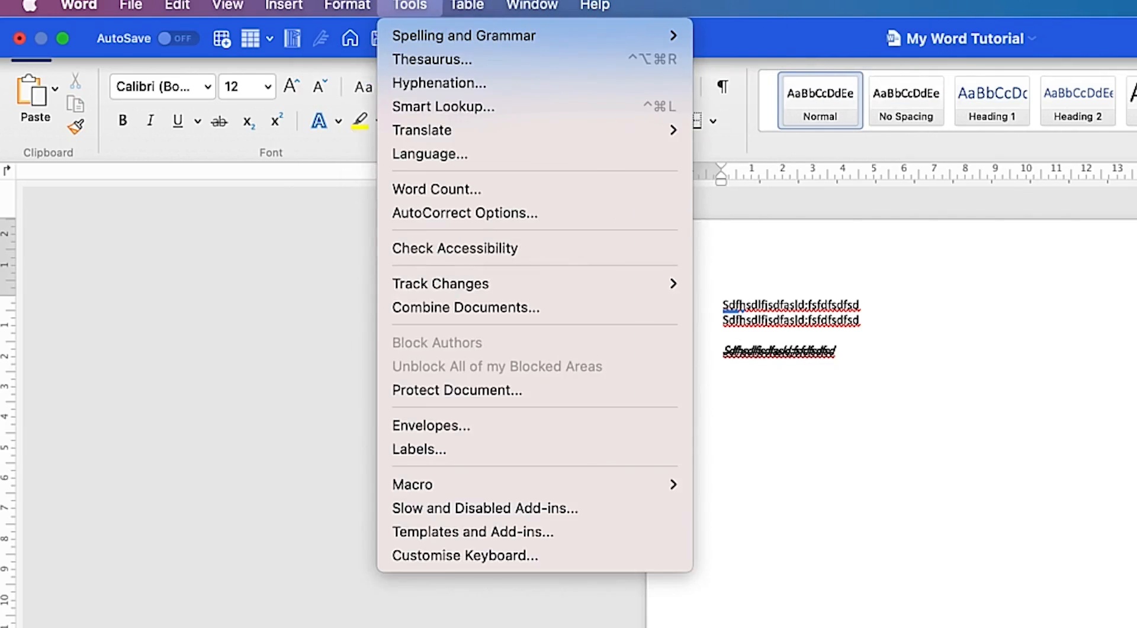
left_click(647, 6)
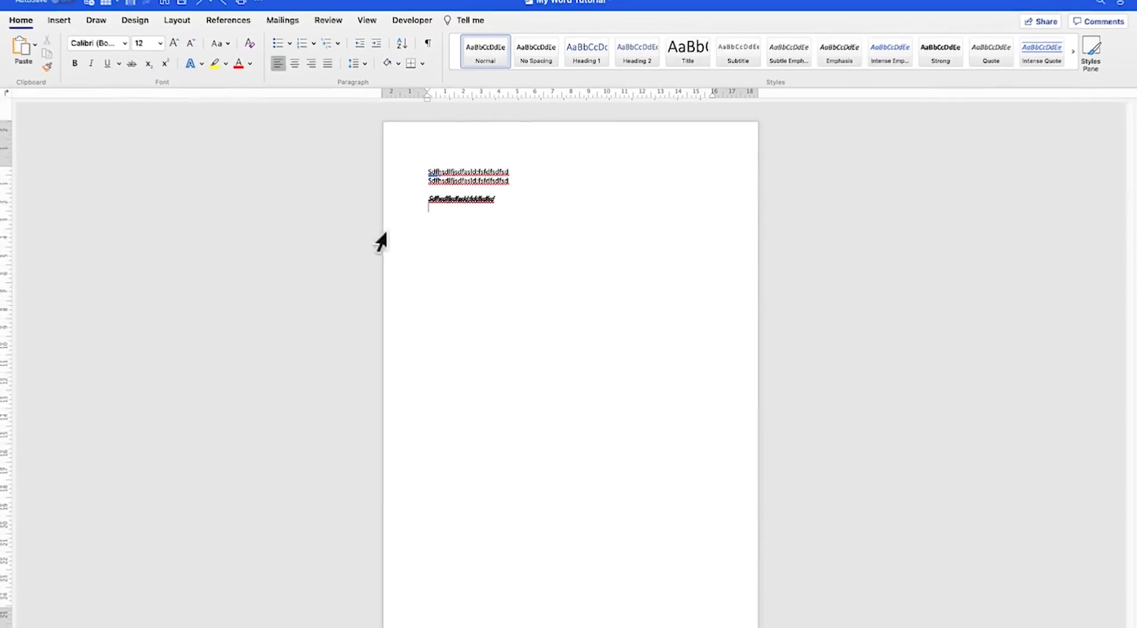